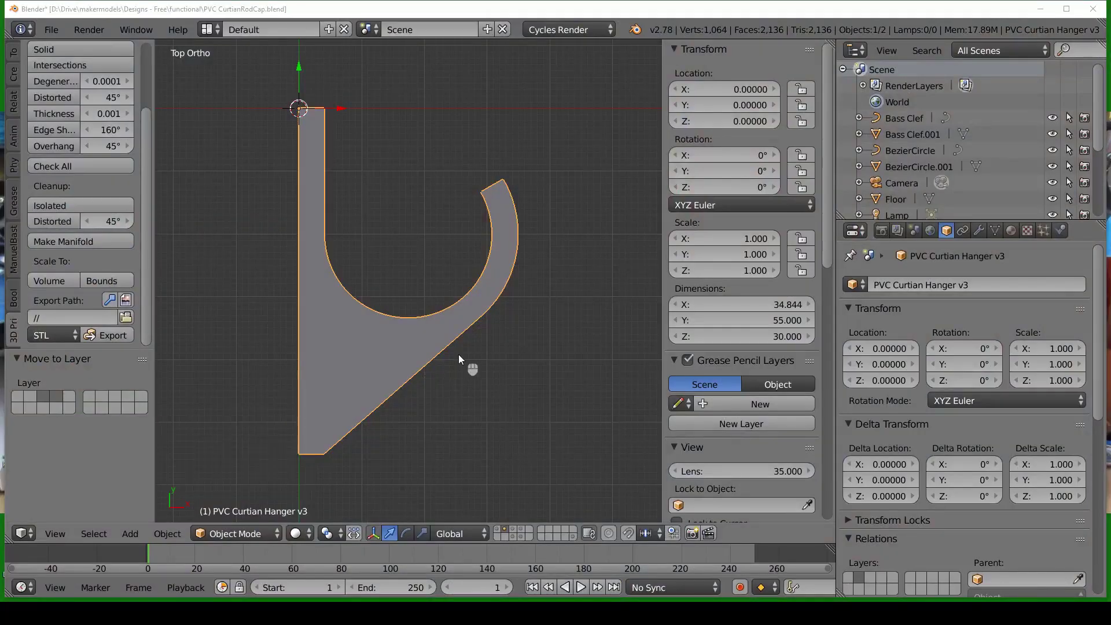
- Isolate the PVC Curtian Hanger v3 in Local view and orbit around it
{"action": "scroll", "coordinate": [461, 353], "scroll_direction": "down", "scroll_amount": 2}
{"action": "middle_click_drag", "start_coordinate": [464, 350], "coordinate": [414, 310]}
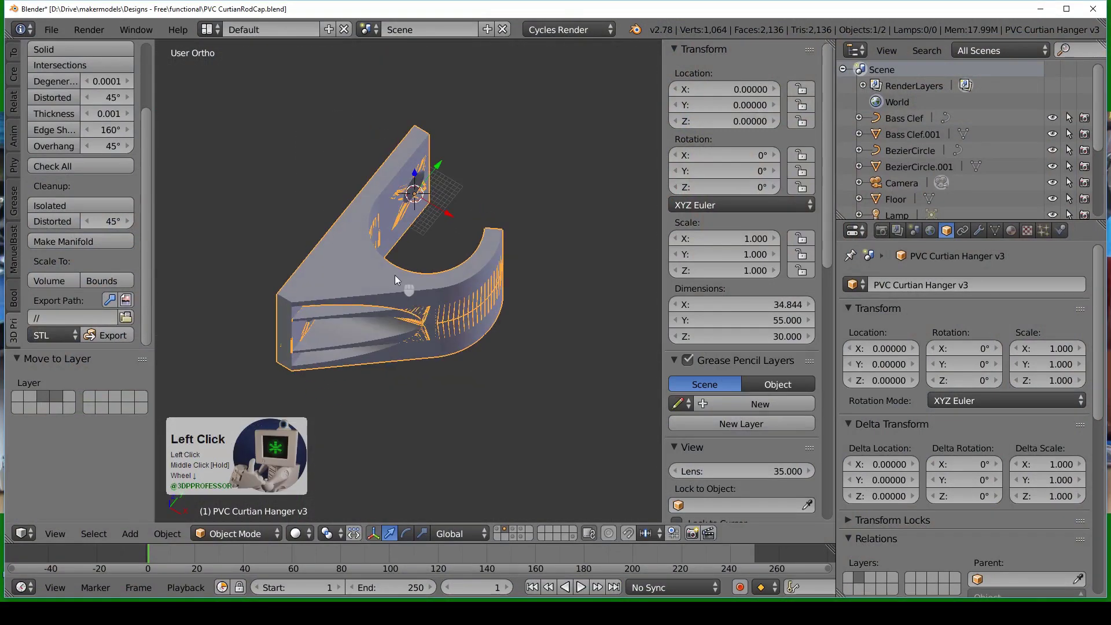
{"action": "key", "text": "KP_Divide"}
{"action": "middle_click_drag", "start_coordinate": [395, 275], "coordinate": [448, 311]}
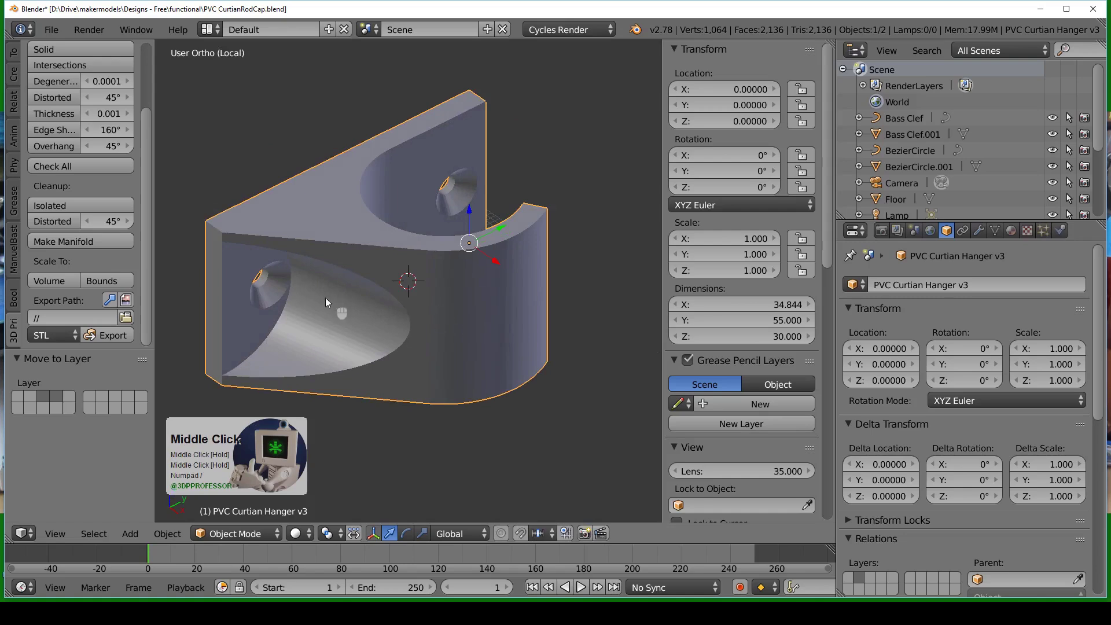
- View the isolated hanger from the top, then orbit to a three-quarter view
{"action": "middle_click_drag", "start_coordinate": [306, 238], "coordinate": [297, 261]}
{"action": "key", "text": "KP_7"}
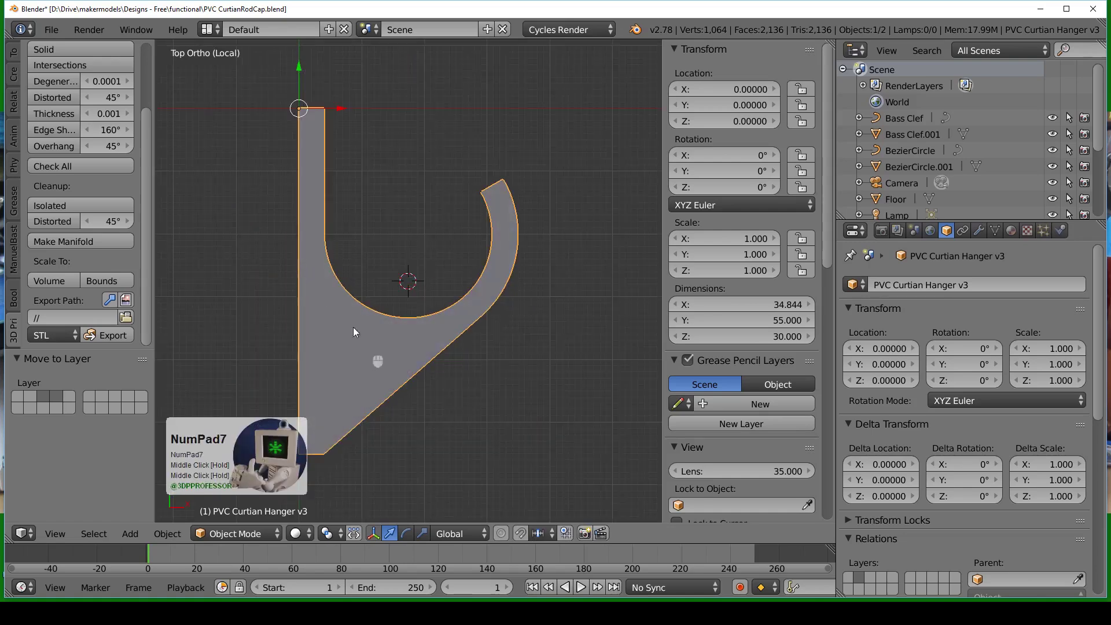
{"action": "scroll", "coordinate": [326, 300], "scroll_direction": "down", "scroll_amount": 1}
{"action": "middle_click", "coordinate": [322, 300]}
{"action": "middle_click_drag", "start_coordinate": [321, 300], "coordinate": [416, 232]}
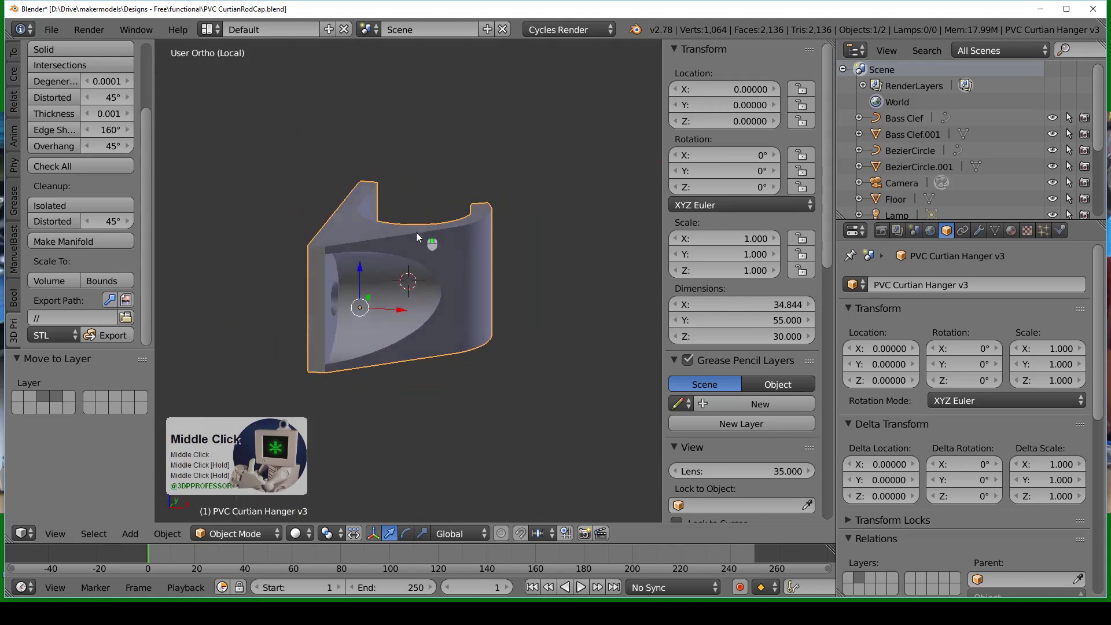
{"action": "left_click", "coordinate": [416, 232]}
{"action": "key", "text": "KP_Divide"}
- Put the hanger in Edit Mode with see-through wireframe display
{"action": "key", "text": "Tab"}
{"action": "middle_click_drag", "start_coordinate": [366, 318], "coordinate": [287, 283]}
{"action": "key", "text": "z"}
{"action": "key", "text": "z"}
{"action": "scroll", "coordinate": [272, 280], "scroll_direction": "up", "scroll_amount": 3}
{"action": "middle_click_drag", "start_coordinate": [199, 267], "coordinate": [334, 198], "text": "shift"}
{"action": "scroll", "coordinate": [331, 197], "scroll_direction": "down", "scroll_amount": 1}
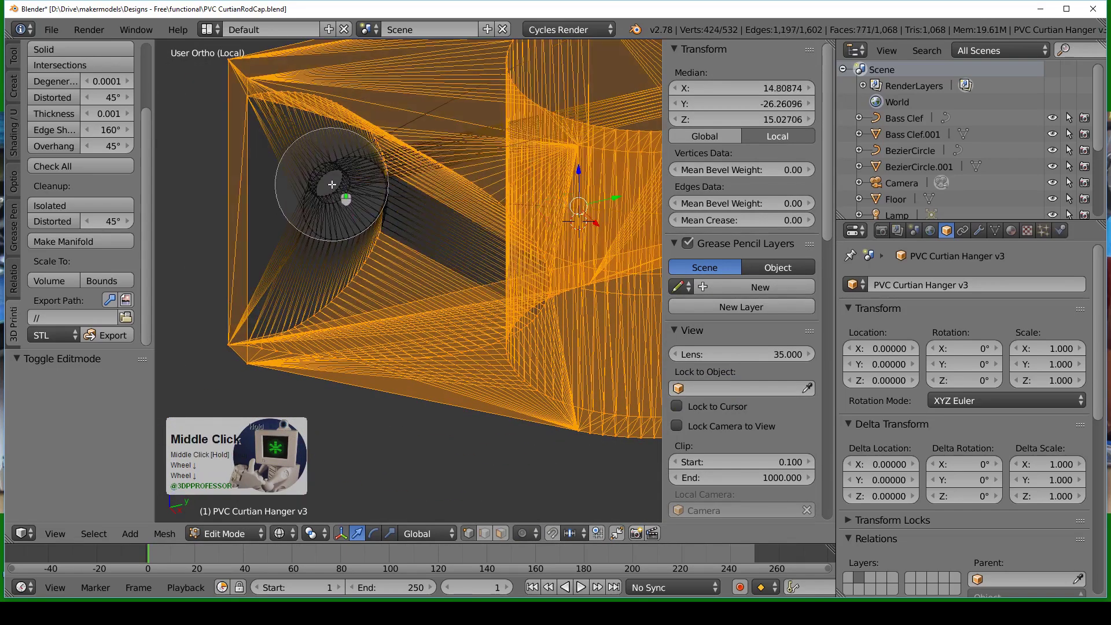
- Select the hanger's middle vertices using an edge loop and circle select
{"action": "right_click", "coordinate": [333, 185]}
{"action": "scroll", "coordinate": [371, 211], "scroll_direction": "up", "scroll_amount": 2}
{"action": "left_click", "coordinate": [366, 180], "text": "alt+shift"}
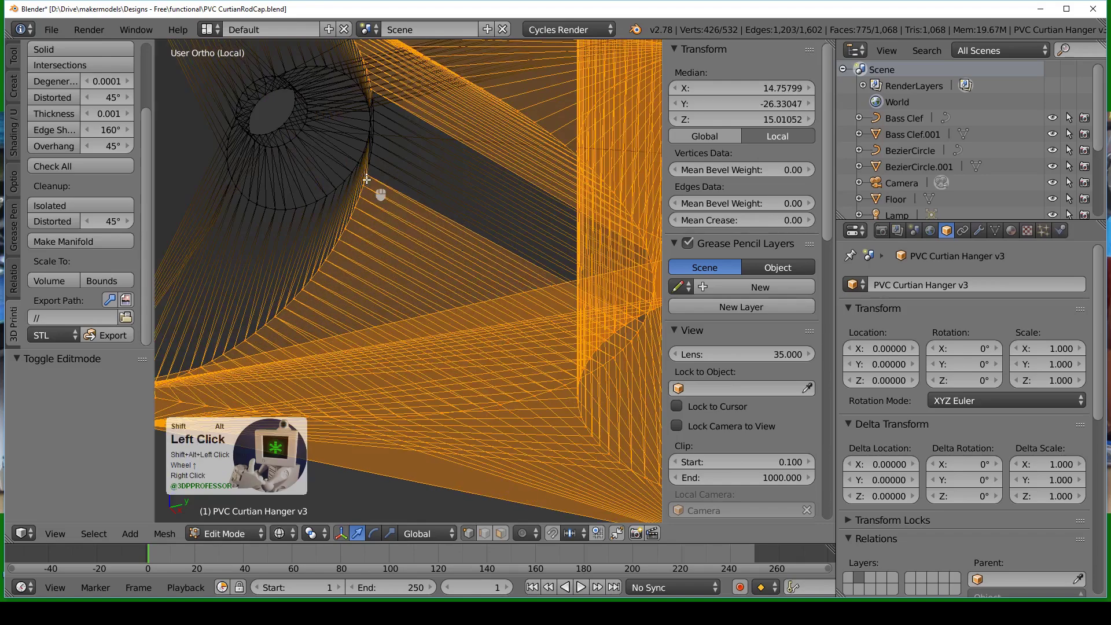
{"action": "key", "text": "c"}
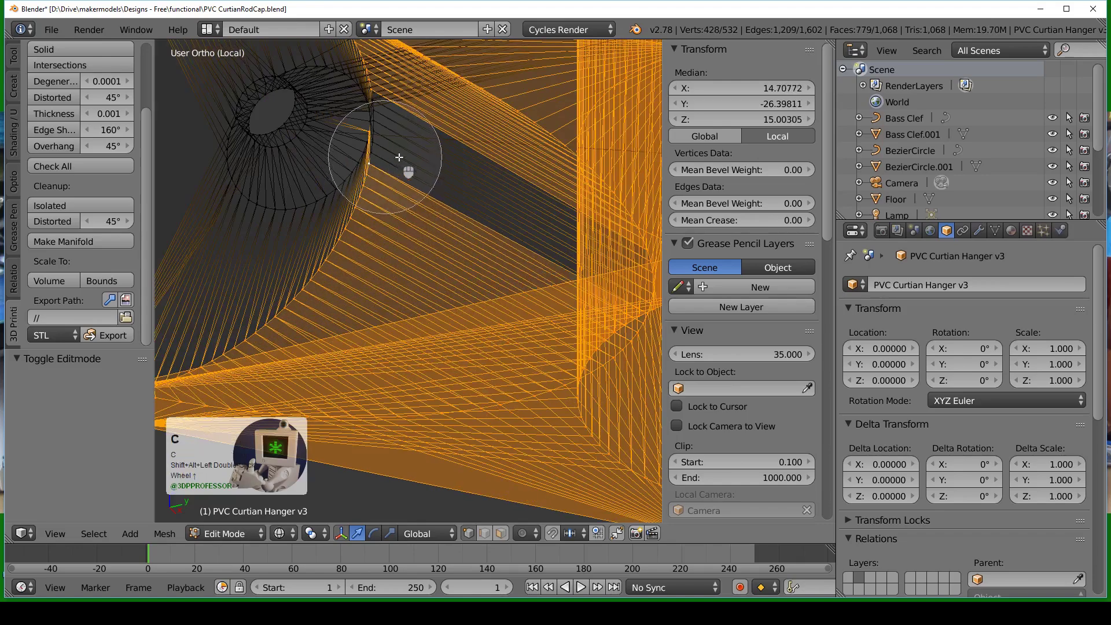
{"action": "left_click_drag", "start_coordinate": [434, 169], "coordinate": [429, 149]}
{"action": "left_click", "coordinate": [429, 119]}
{"action": "left_click", "coordinate": [428, 104]}
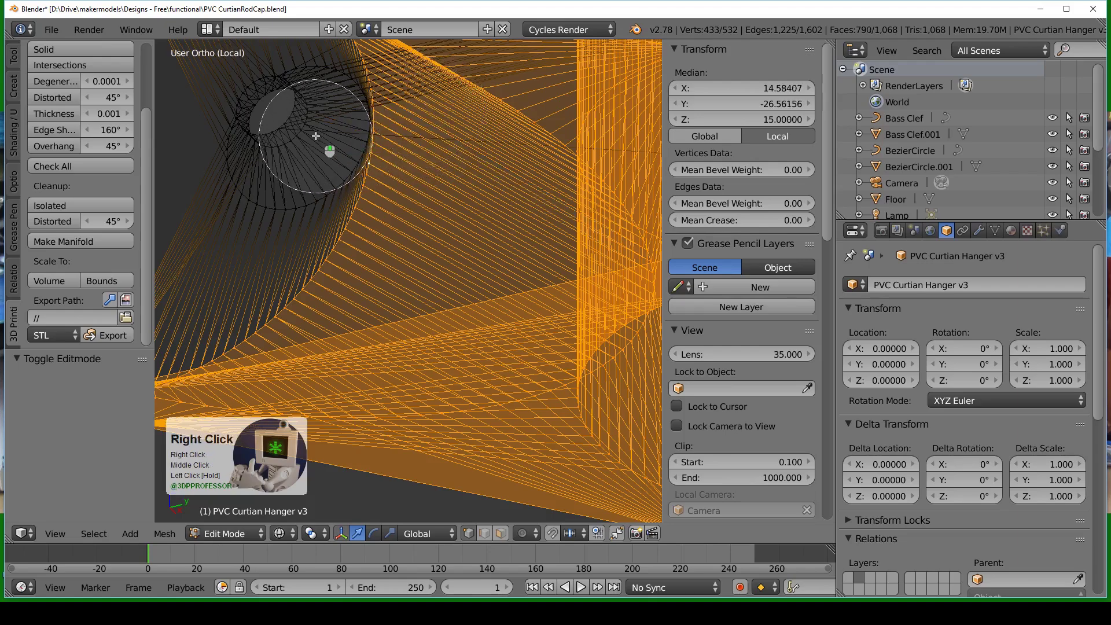
- From the right-side view, deselect the vertices around the right end ring
{"action": "scroll", "coordinate": [356, 177], "scroll_direction": "down", "scroll_amount": 5}
{"action": "key", "text": "KP_3"}
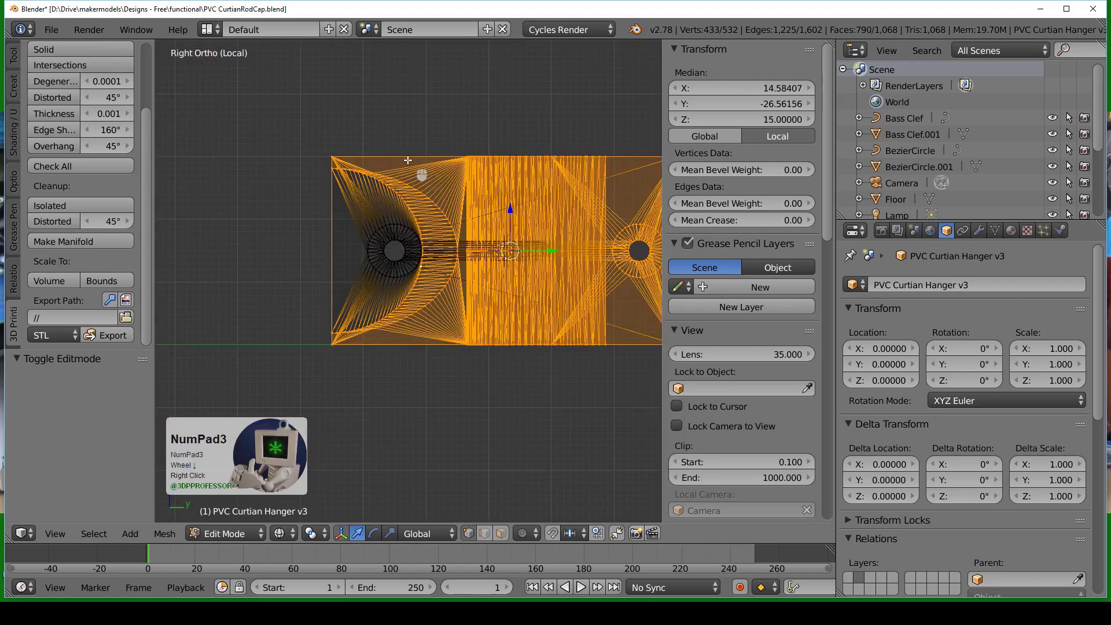
{"action": "middle_click_drag", "start_coordinate": [521, 203], "coordinate": [309, 134], "text": "shift"}
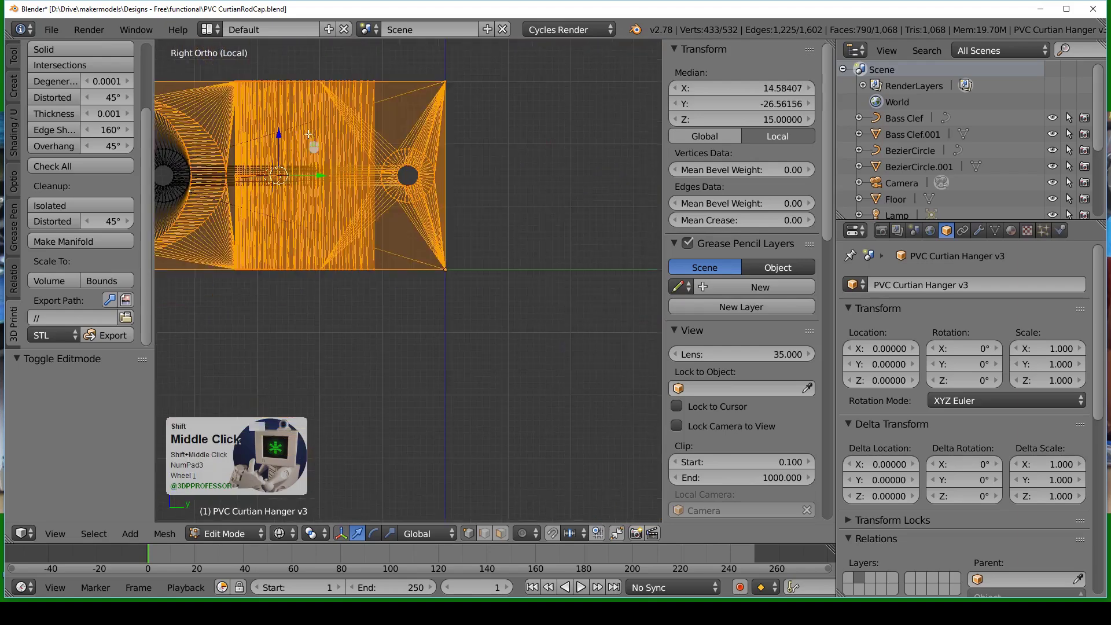
{"action": "middle_click_drag", "start_coordinate": [409, 168], "coordinate": [402, 176], "text": "shift"}
{"action": "right_click", "coordinate": [402, 176], "text": "shift"}
- Scale the 334 selected vertices to 0.5 along Z, then leave Edit Mode and Local view
{"action": "scroll", "coordinate": [415, 178], "scroll_direction": "down", "scroll_amount": 2, "text": "shift"}
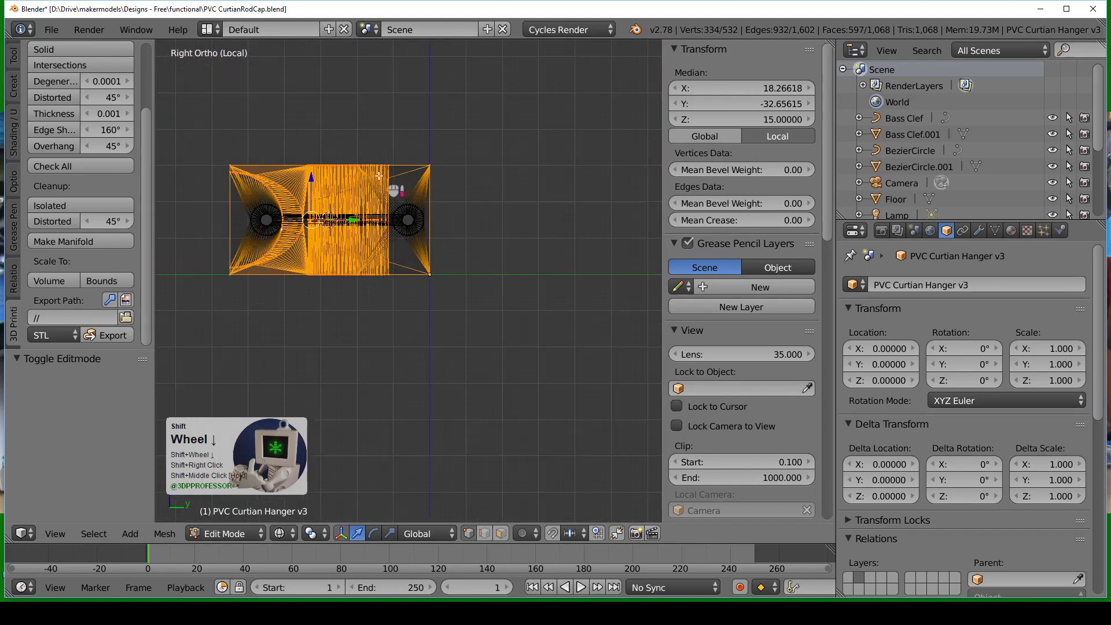
{"action": "key", "text": "shift+s"}
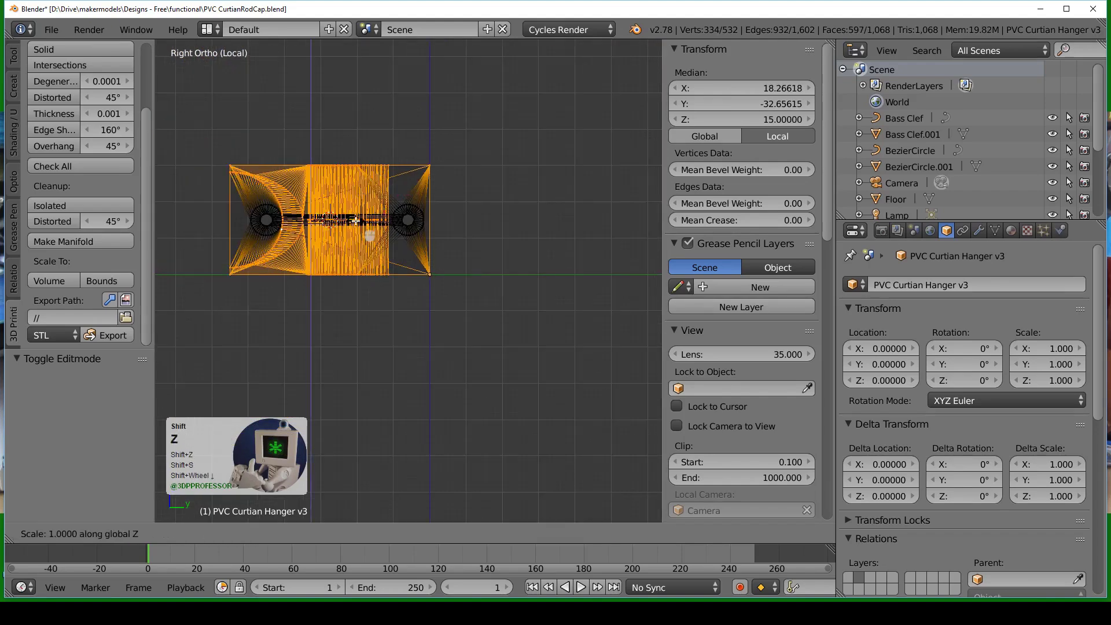
{"action": "key", "text": "KP_5"}
{"action": "key", "text": "KP_Enter"}
{"action": "key", "text": "z"}
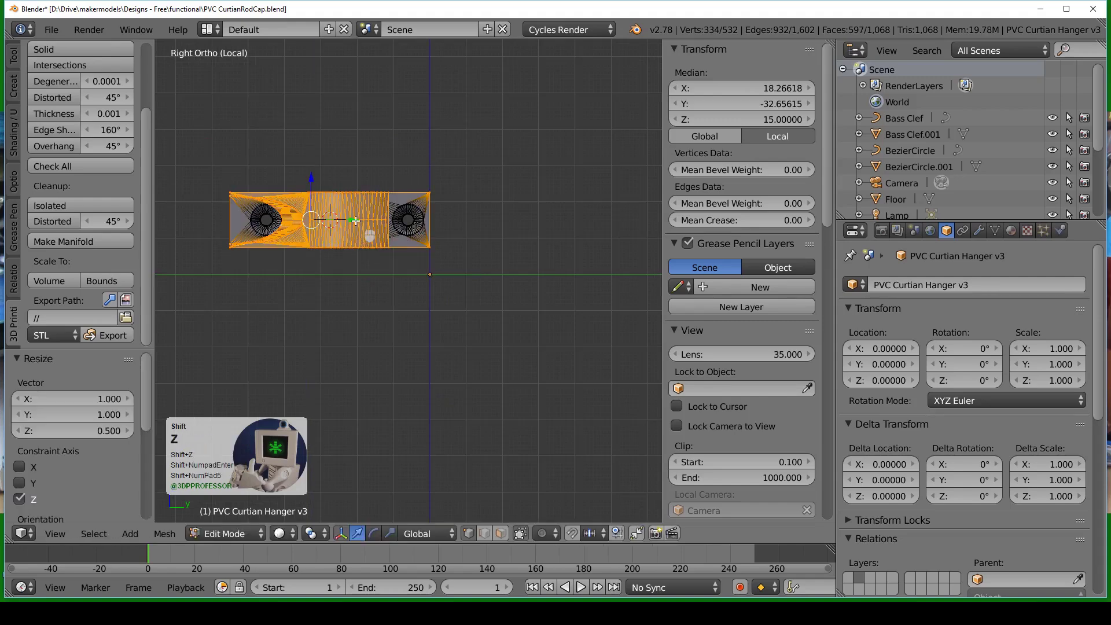
{"action": "middle_click_drag", "start_coordinate": [272, 226], "coordinate": [307, 244]}
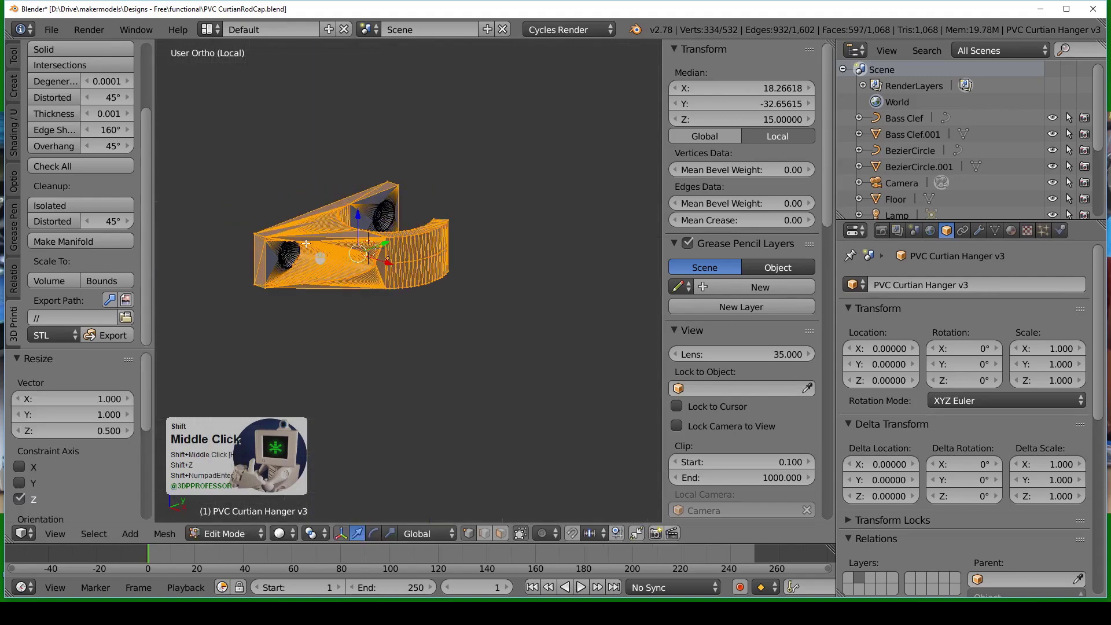
{"action": "key", "text": "Tab"}
{"action": "key", "text": "KP_Divide"}
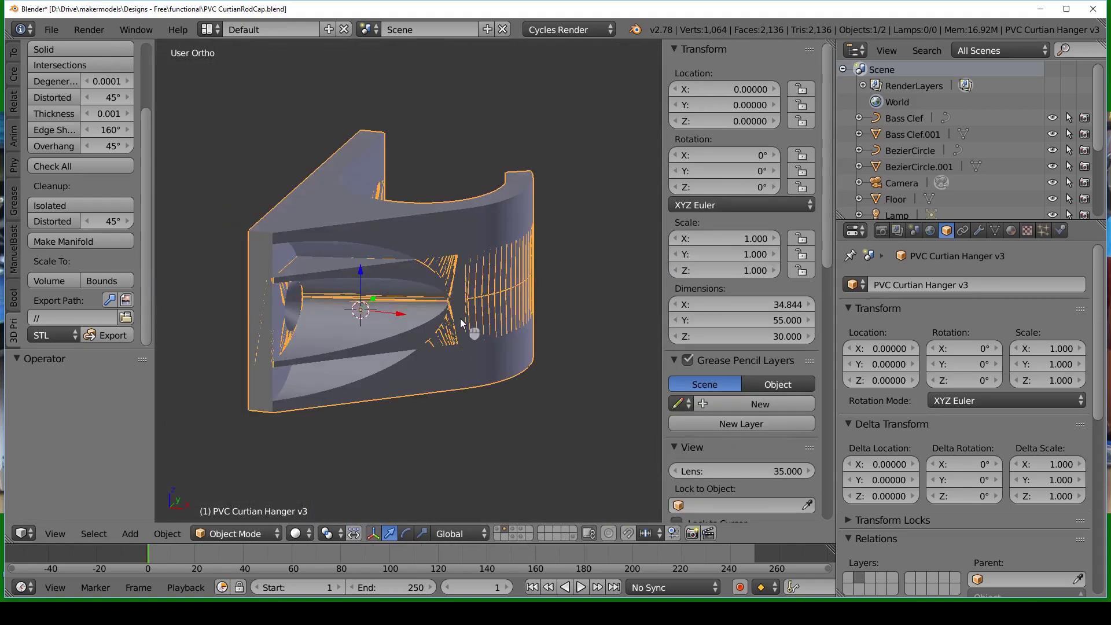
- Show the other layer and select the Treble Clef object from a top view
{"action": "middle_click_drag", "start_coordinate": [472, 322], "coordinate": [474, 397]}
{"action": "left_click", "coordinate": [511, 528]}
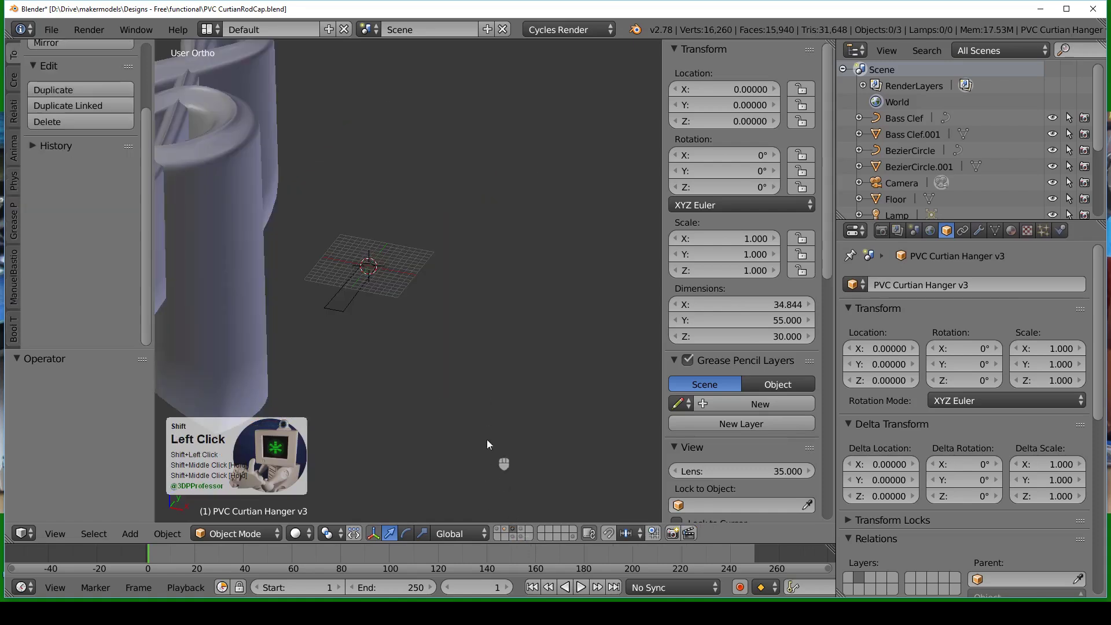
{"action": "scroll", "coordinate": [349, 191], "scroll_direction": "down", "scroll_amount": 3}
{"action": "middle_click_drag", "start_coordinate": [349, 191], "coordinate": [352, 241]}
{"action": "key", "text": "shift+KP_7"}
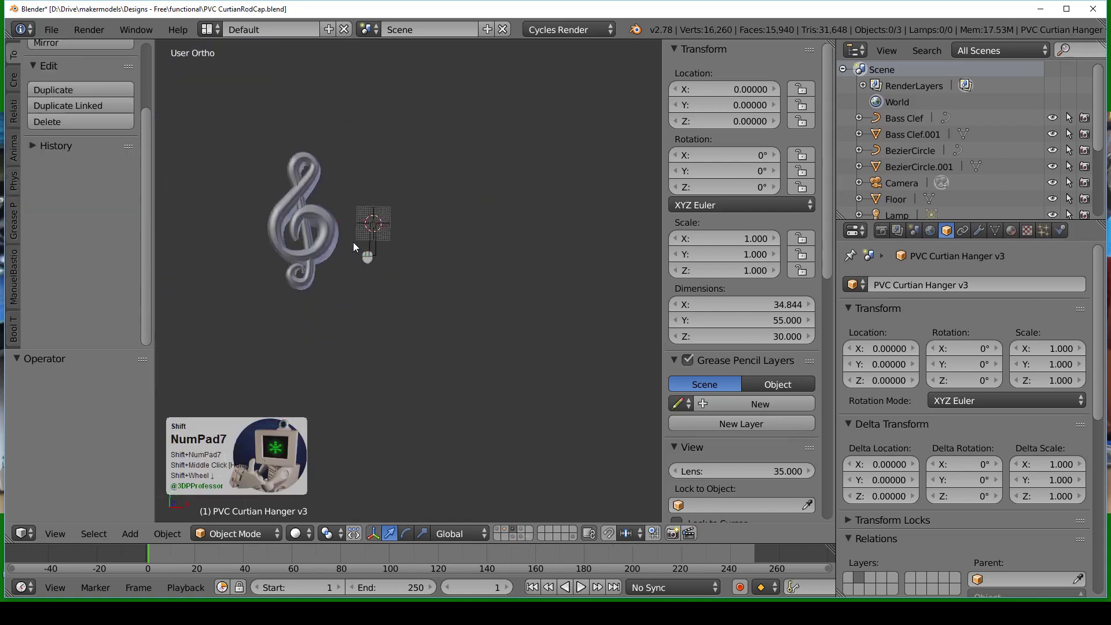
{"action": "left_click", "coordinate": [322, 247], "text": "shift"}
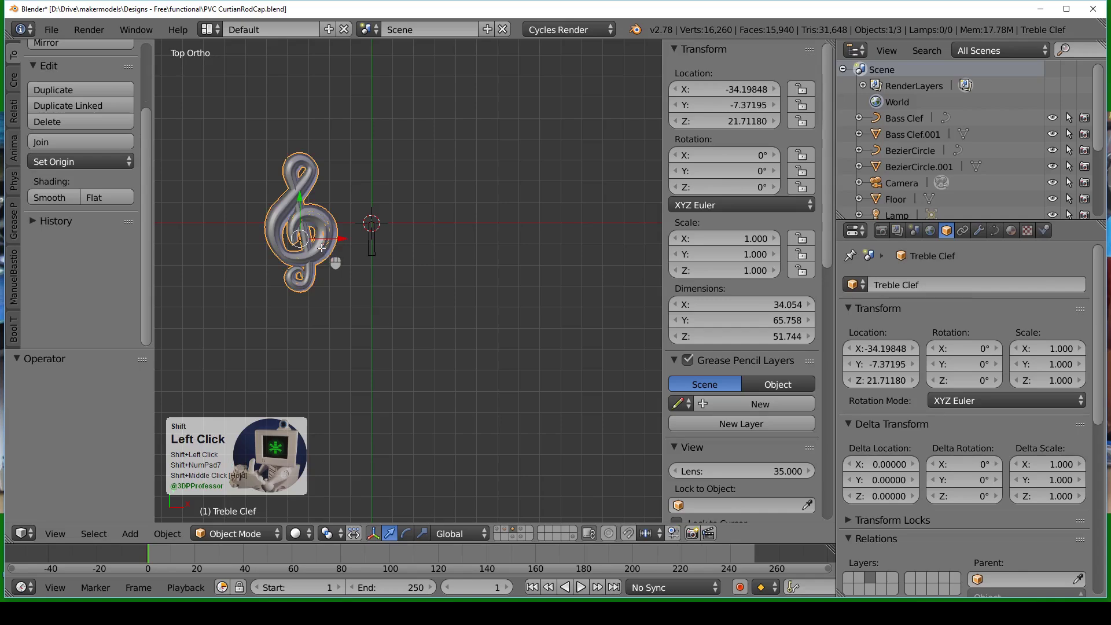
- Inspect the Treble Clef curve in Edit Mode, selecting all 36 control points from above
{"action": "key", "text": "Tab"}
{"action": "scroll", "coordinate": [322, 254], "scroll_direction": "up", "scroll_amount": 4}
{"action": "key", "text": "a"}
{"action": "middle_click_drag", "start_coordinate": [258, 238], "coordinate": [399, 212], "text": "shift"}
{"action": "key", "text": "a"}
{"action": "scroll", "coordinate": [389, 267], "scroll_direction": "up", "scroll_amount": 3}
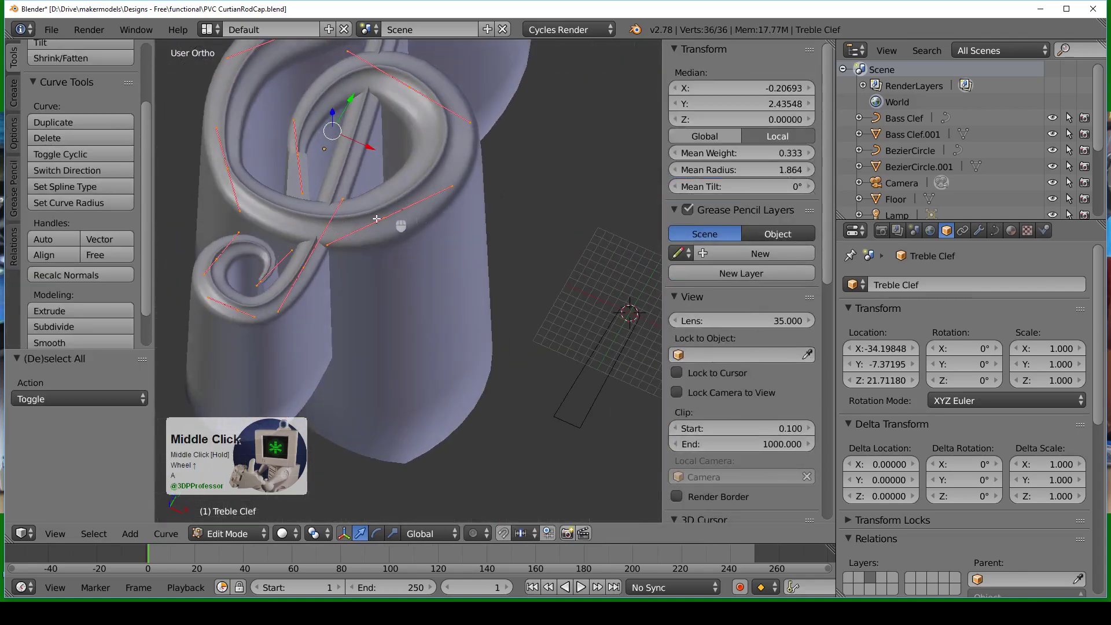
{"action": "key", "text": "KP_7"}
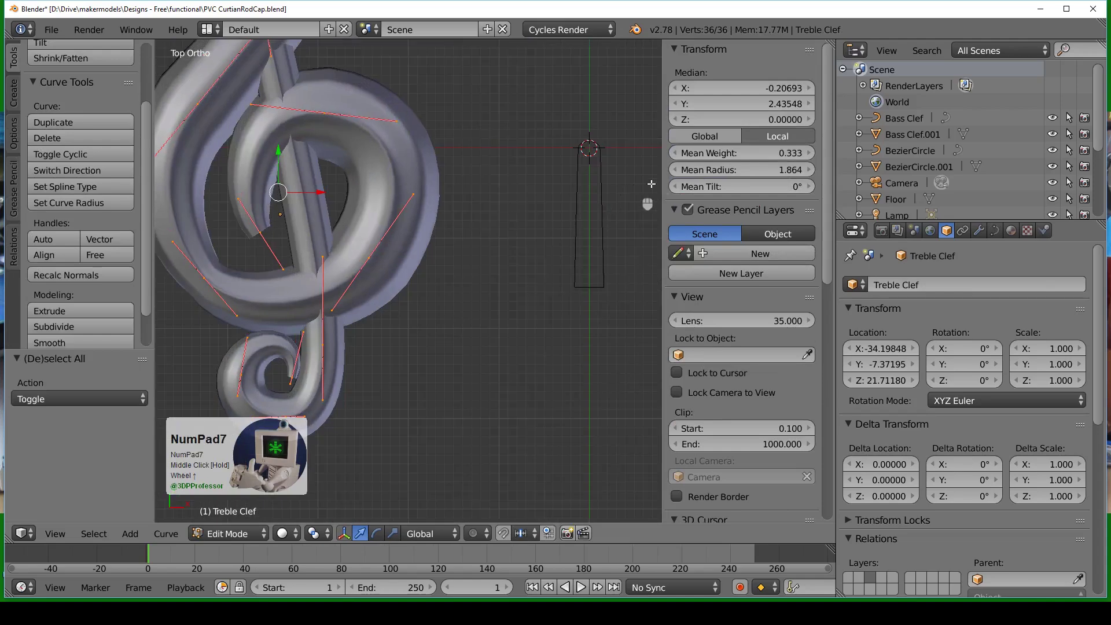
{"action": "left_click", "coordinate": [370, 257]}
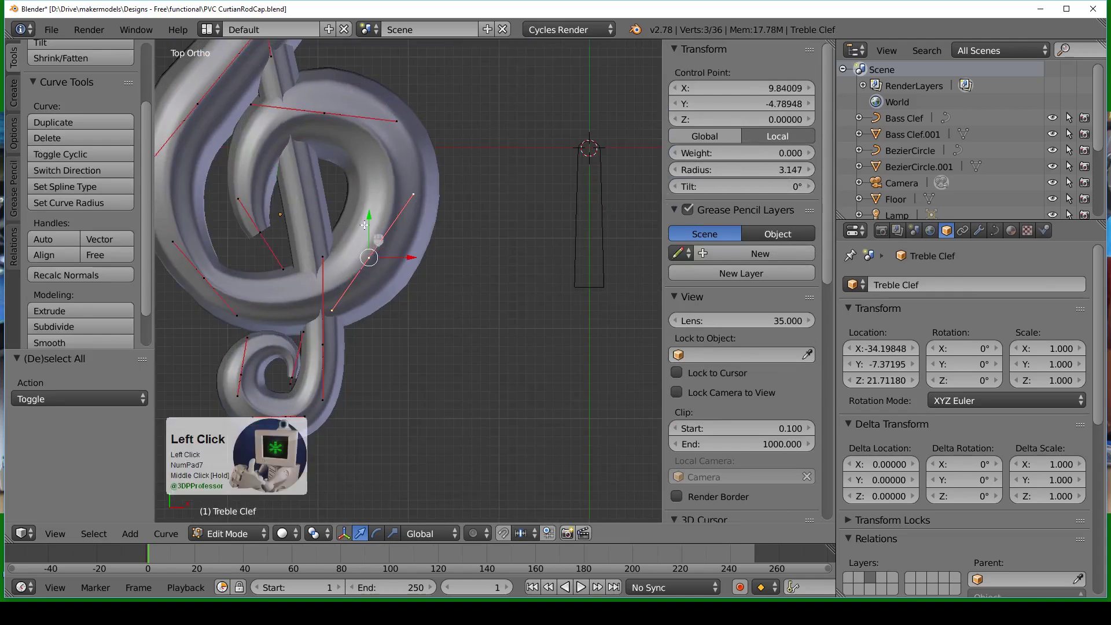
{"action": "scroll", "coordinate": [385, 243], "scroll_direction": "down", "scroll_amount": 2}
{"action": "middle_click_drag", "start_coordinate": [400, 246], "coordinate": [383, 238]}
{"action": "key", "text": "Tab"}
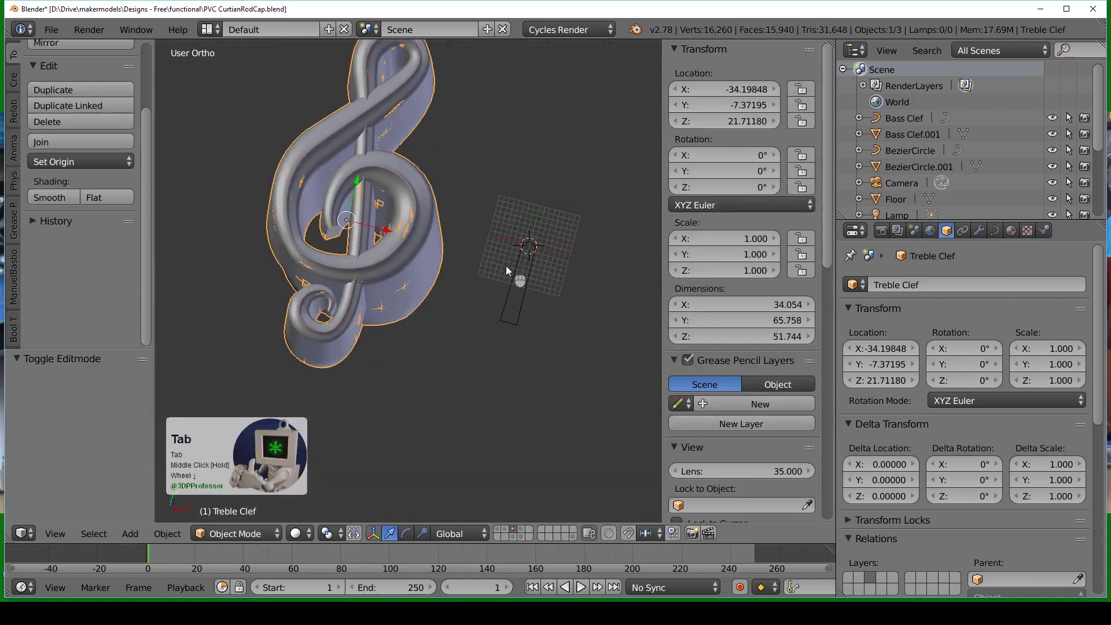
- Select the BezierCircle bevel profile and frame it from the top view
{"action": "left_click", "coordinate": [523, 280]}
{"action": "key", "text": "KP_7"}
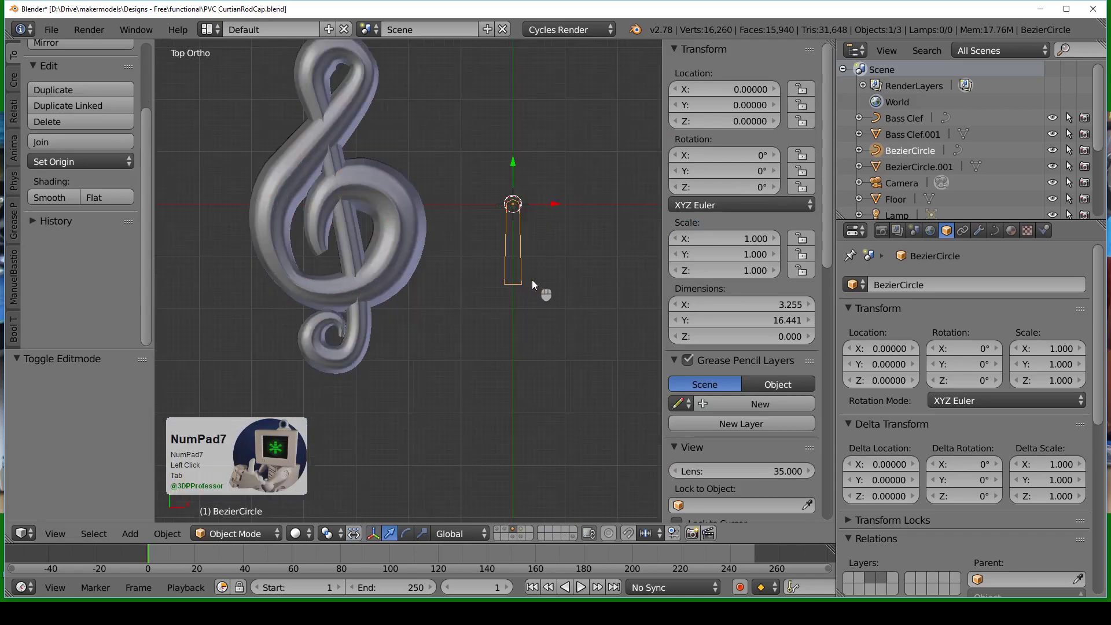
{"action": "scroll", "coordinate": [532, 280], "scroll_direction": "up", "scroll_amount": 1}
{"action": "key", "text": "KP_Decimal"}
{"action": "scroll", "coordinate": [461, 272], "scroll_direction": "down", "scroll_amount": 3}
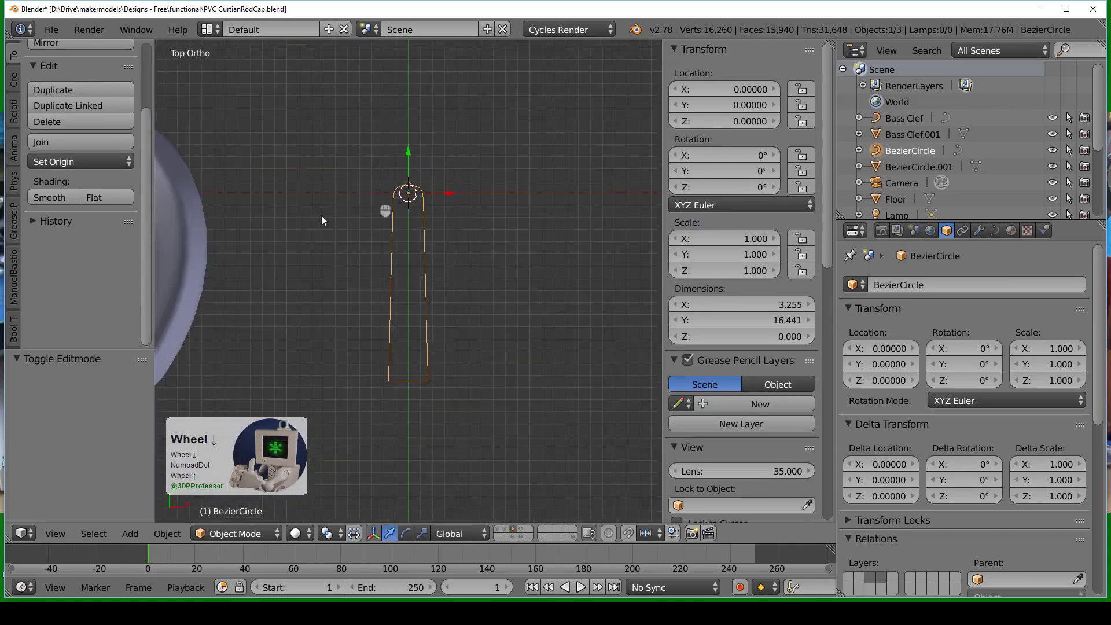
- Select the Treble Clef and show its geometry settings using BezierCircle as bevel
{"action": "middle_click_drag", "start_coordinate": [401, 328], "coordinate": [359, 294]}
{"action": "scroll", "coordinate": [273, 227], "scroll_direction": "down", "scroll_amount": 3}
{"action": "left_click", "coordinate": [286, 195]}
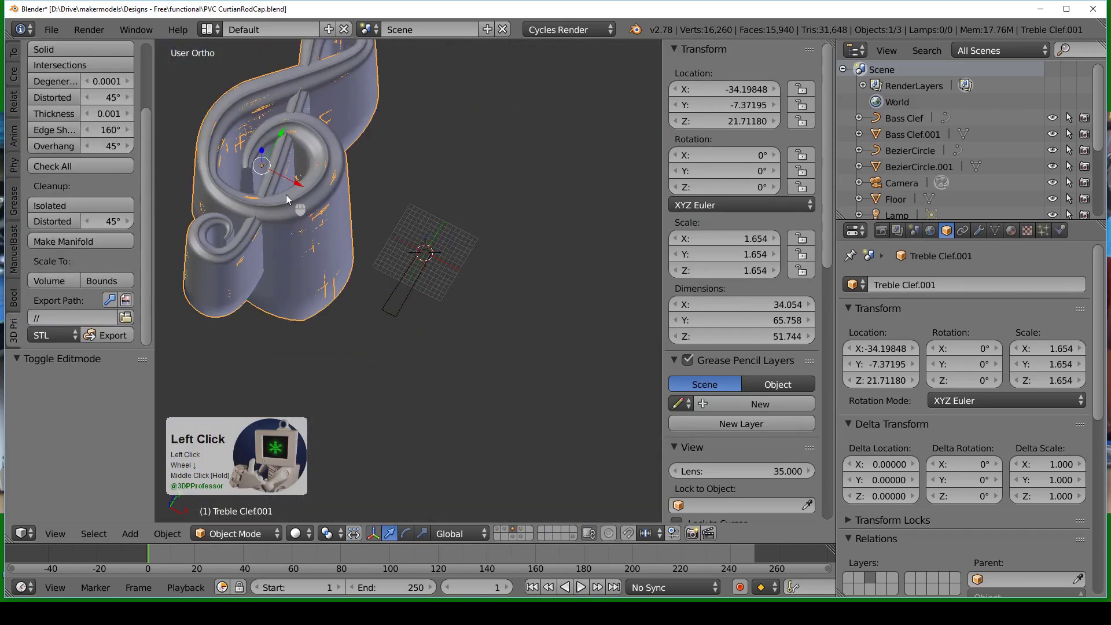
{"action": "left_click", "coordinate": [995, 231]}
{"action": "scroll", "coordinate": [1007, 405], "scroll_direction": "down", "scroll_amount": 5}
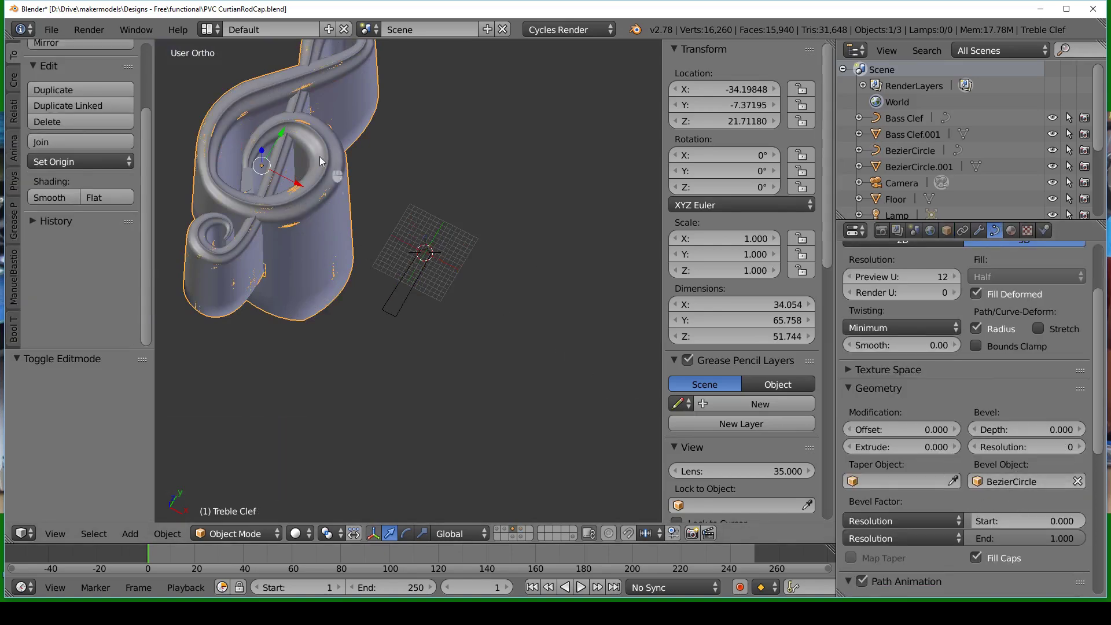
- Orbit the beveled treble clef curve, including a right-side view, to inspect its shape
{"action": "middle_click_drag", "start_coordinate": [321, 161], "coordinate": [523, 225]}
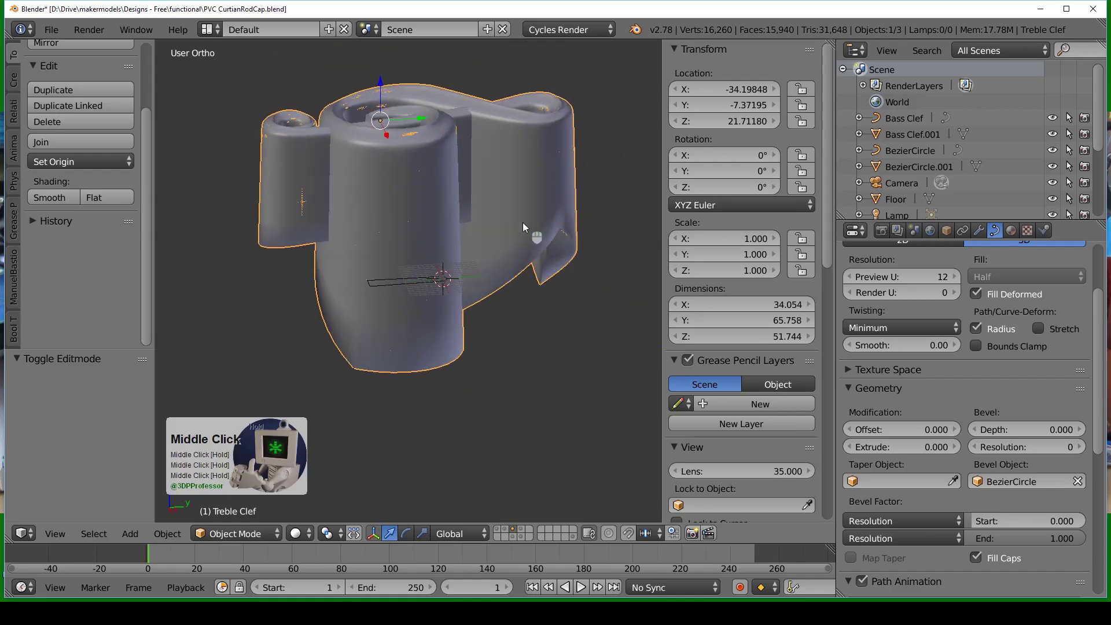
{"action": "key", "text": "KP_3"}
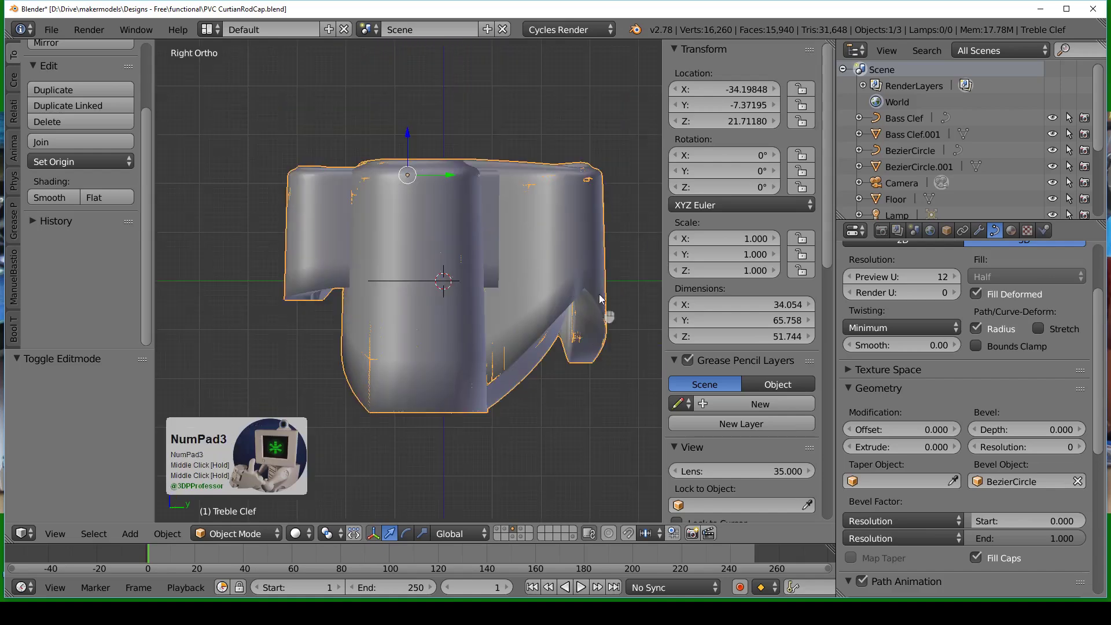
{"action": "middle_click_drag", "start_coordinate": [509, 142], "coordinate": [509, 157]}
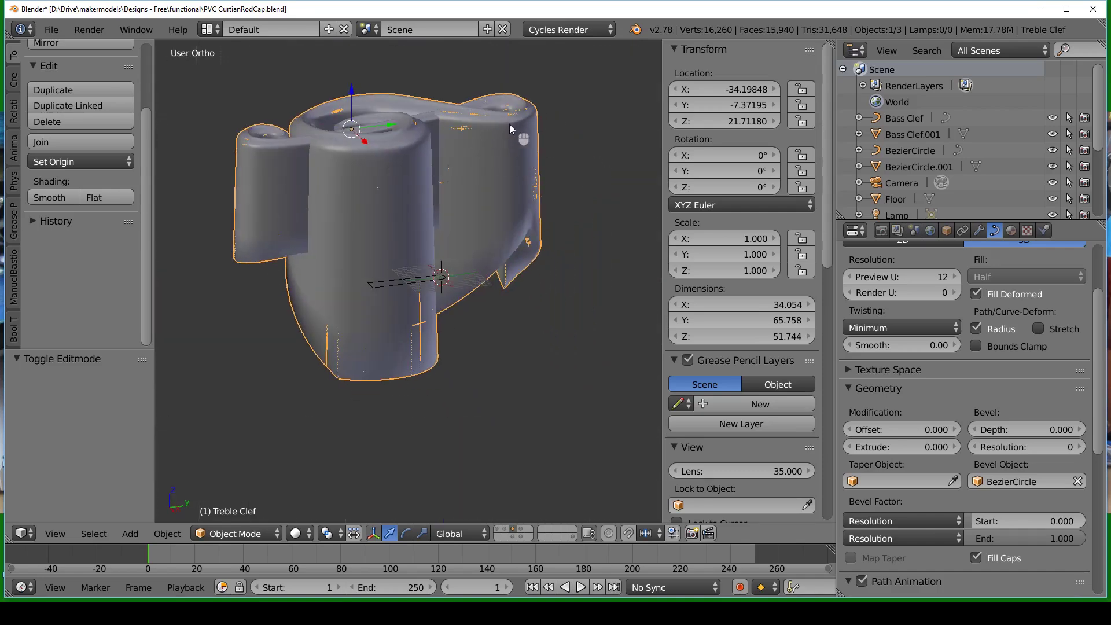
{"action": "middle_click_drag", "start_coordinate": [478, 155], "coordinate": [405, 172]}
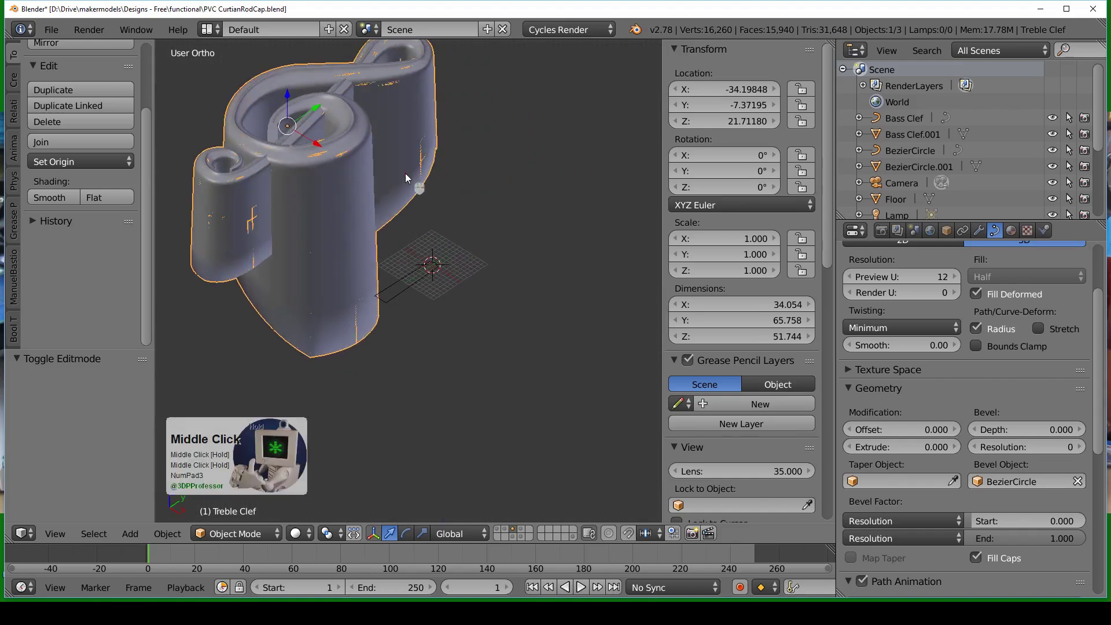
- Show the finished treble clef cap with its rod plug and orbit around it
{"action": "left_click", "coordinate": [514, 537]}
{"action": "scroll", "coordinate": [320, 209], "scroll_direction": "down", "scroll_amount": 2}
{"action": "middle_click_drag", "start_coordinate": [321, 209], "coordinate": [331, 180]}
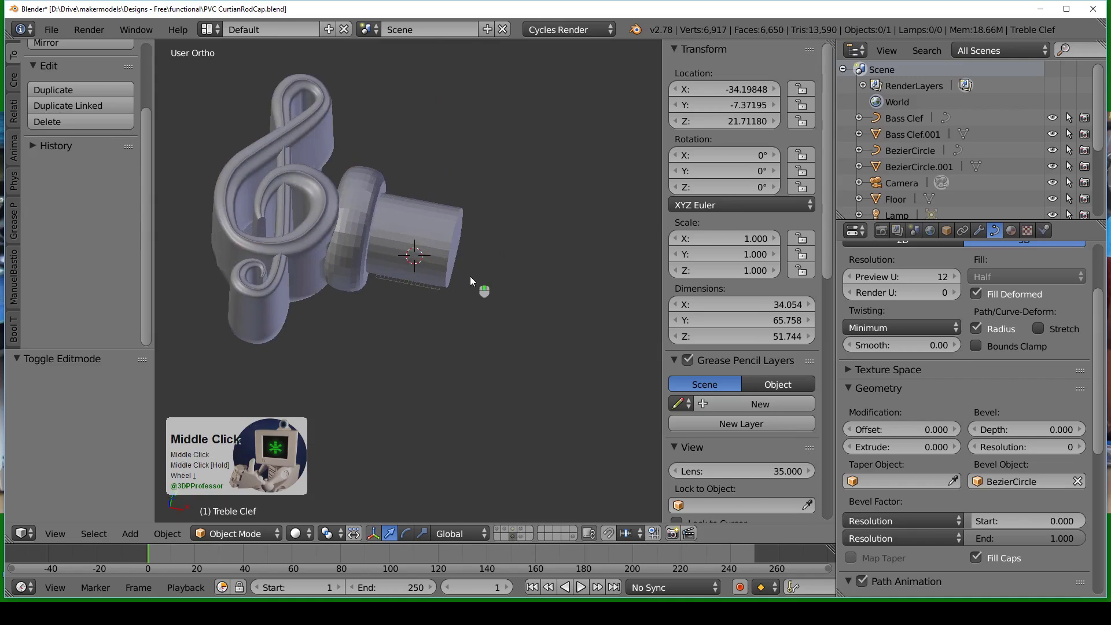
{"action": "middle_click_drag", "start_coordinate": [470, 276], "coordinate": [436, 254]}
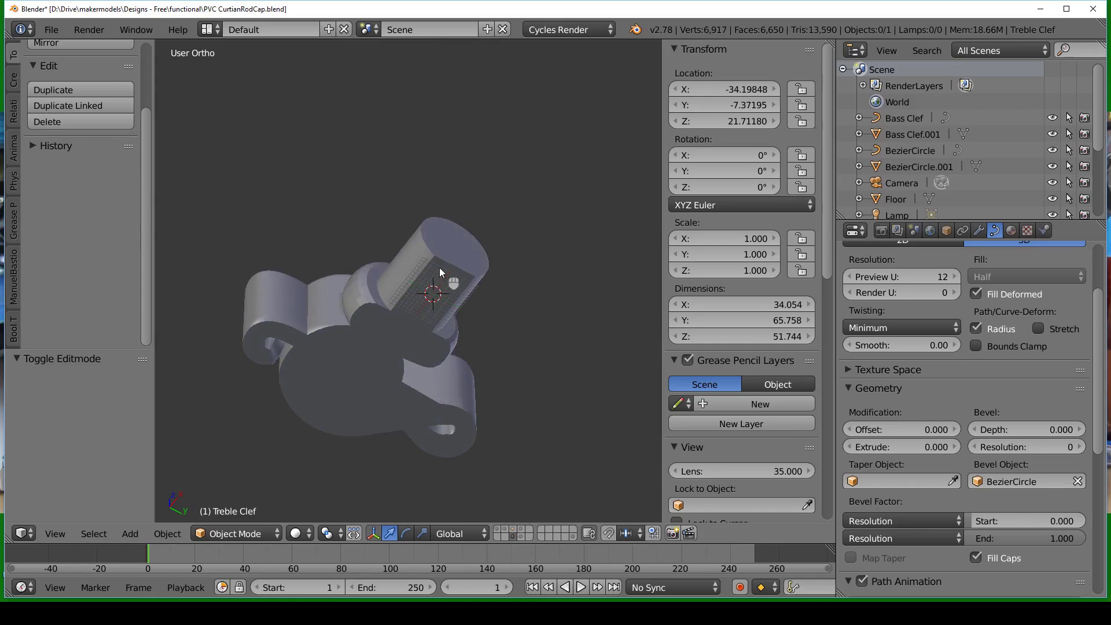
{"action": "middle_click_drag", "start_coordinate": [407, 276], "coordinate": [432, 252]}
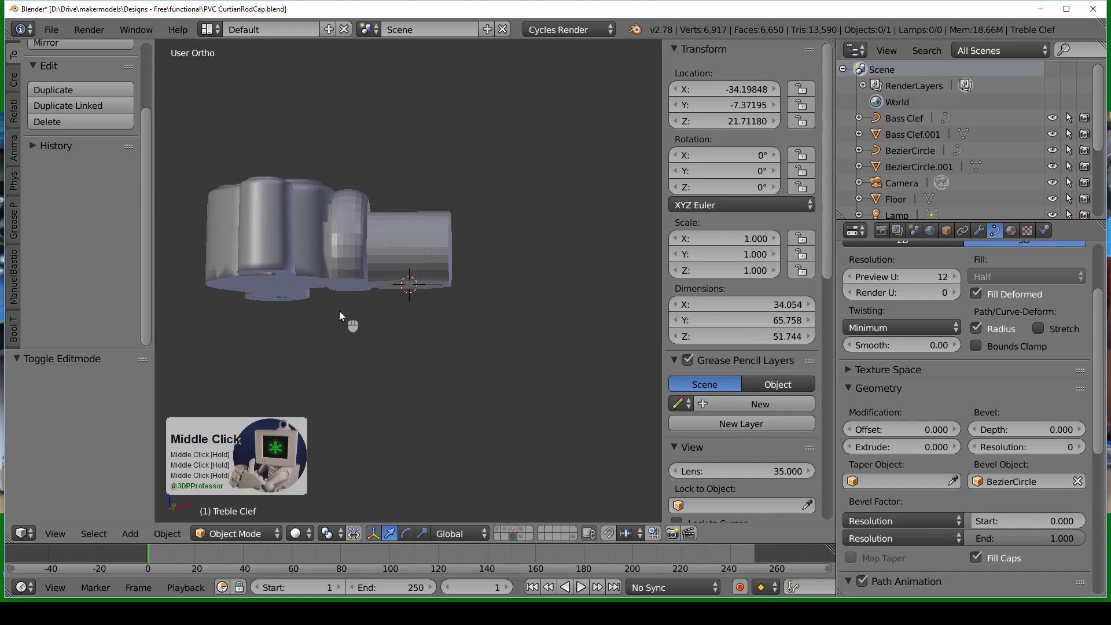
{"action": "middle_click_drag", "start_coordinate": [339, 311], "coordinate": [340, 267]}
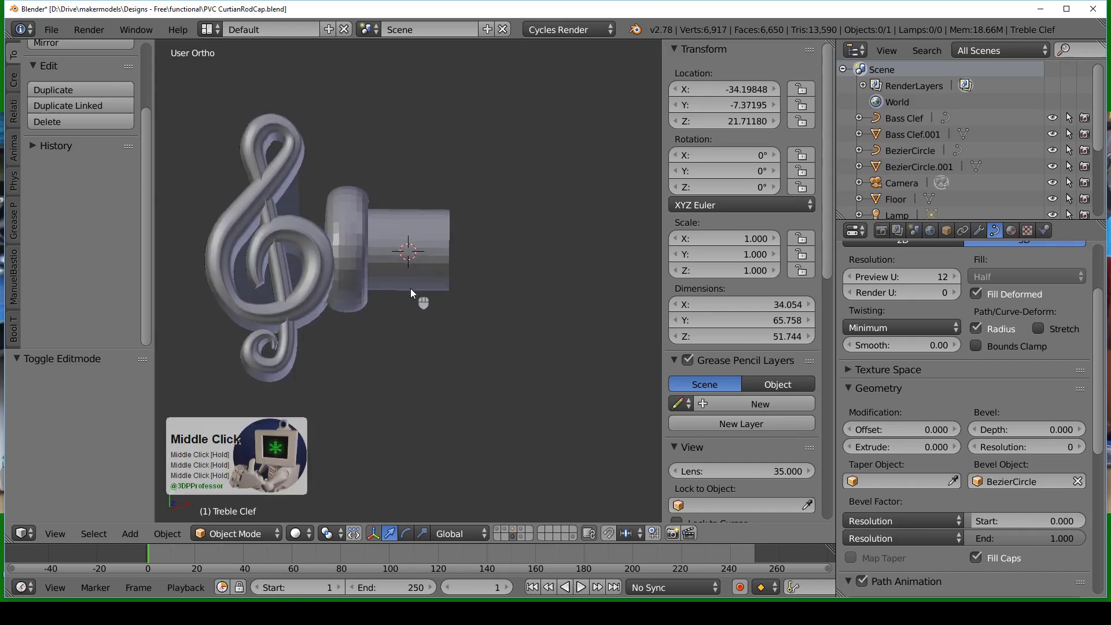
{"action": "middle_click_drag", "start_coordinate": [415, 290], "coordinate": [386, 249]}
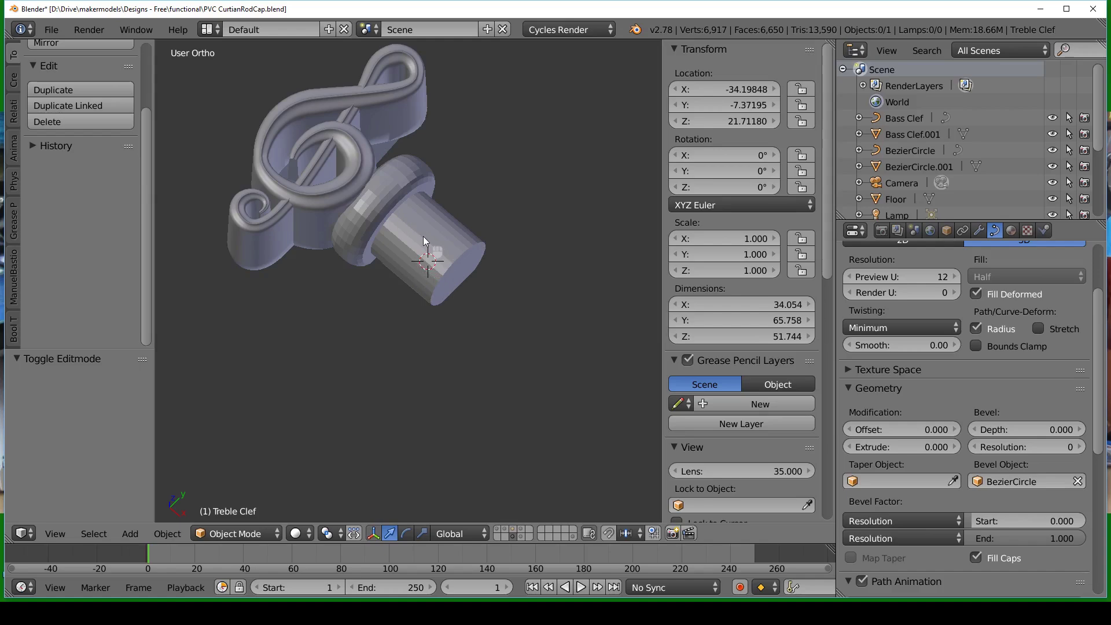
- Show the bass clef layer and select the Bass Clef curve among overlapping objects
{"action": "left_click", "coordinate": [520, 526]}
{"action": "left_click", "coordinate": [503, 253]}
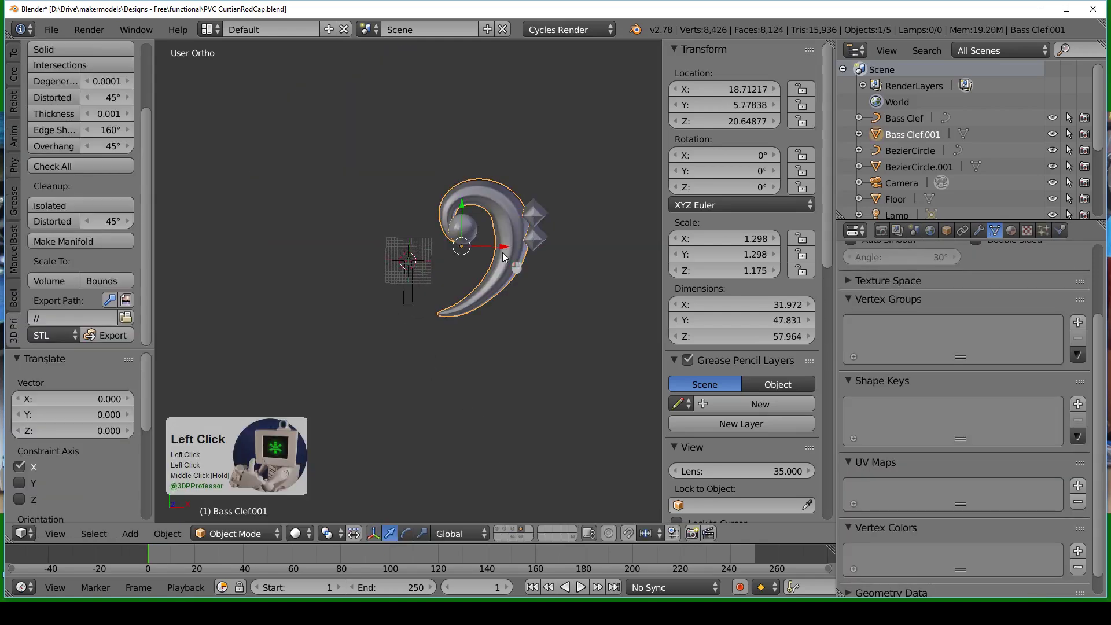
{"action": "key", "text": "Tab"}
{"action": "key", "text": "Tab"}
{"action": "left_click", "coordinate": [503, 254]}
{"action": "left_click", "coordinate": [506, 255]}
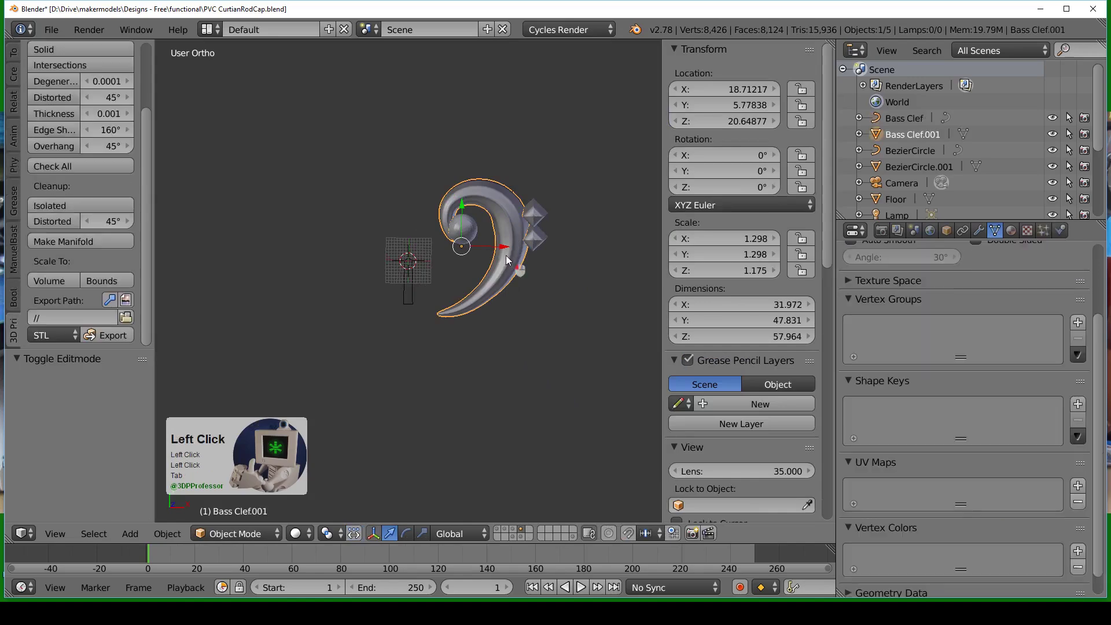
{"action": "left_click", "coordinate": [505, 255]}
{"action": "key", "text": "Tab"}
- Inspect all the Bass Clef curve's control points in wireframe, then return to Object Mode
{"action": "key", "text": "z"}
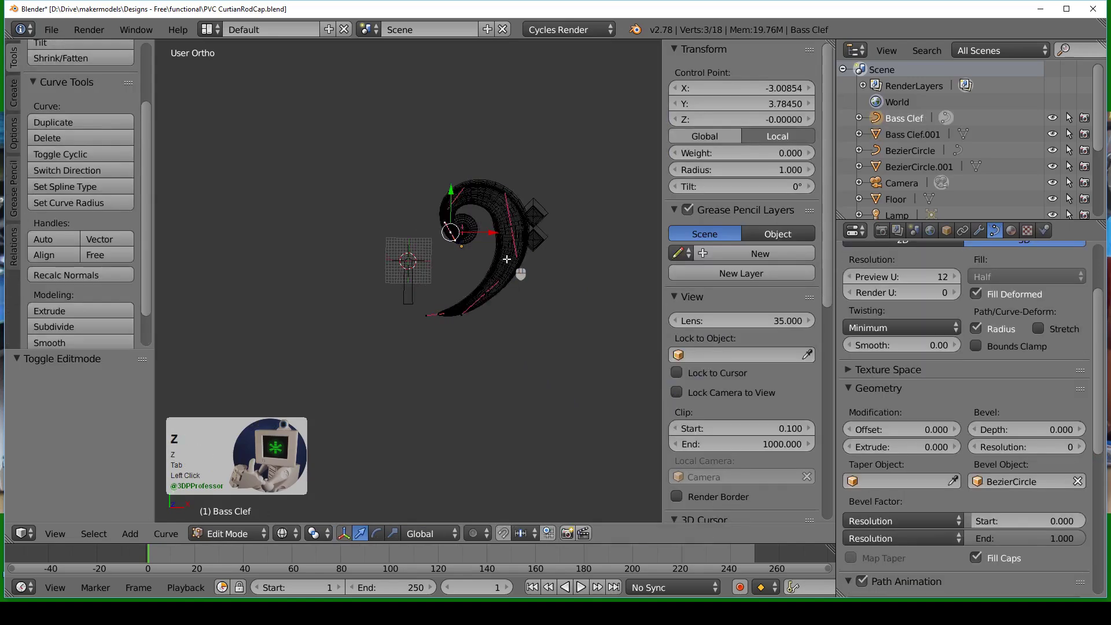
{"action": "key", "text": "a"}
{"action": "key", "text": "a"}
{"action": "middle_click_drag", "start_coordinate": [507, 260], "coordinate": [568, 184]}
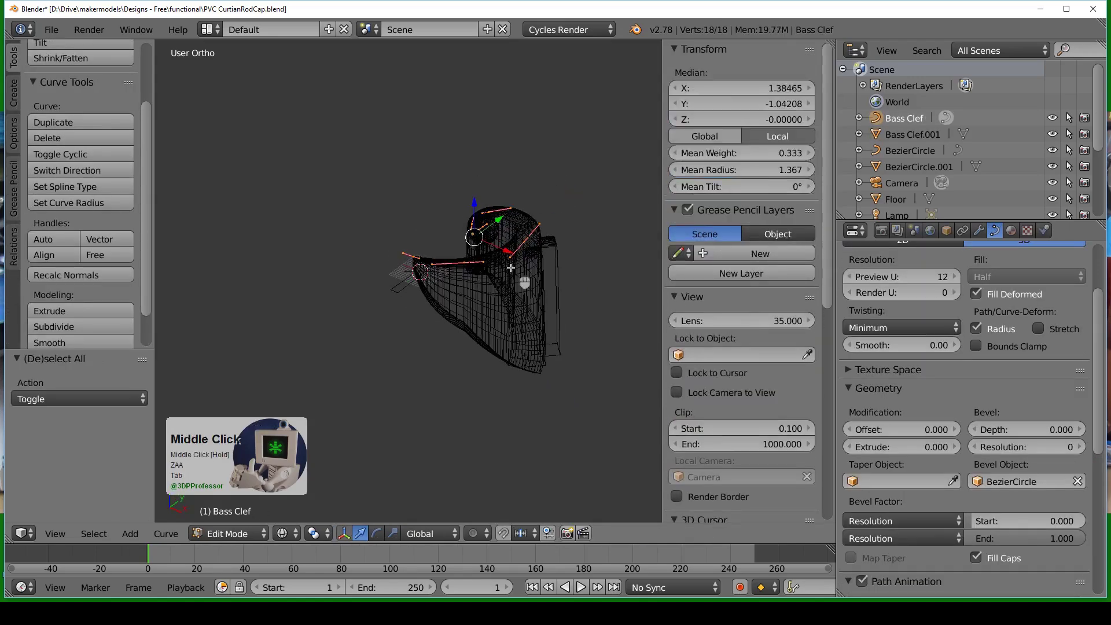
{"action": "key", "text": "Tab"}
{"action": "scroll", "coordinate": [509, 286], "scroll_direction": "up", "scroll_amount": 3}
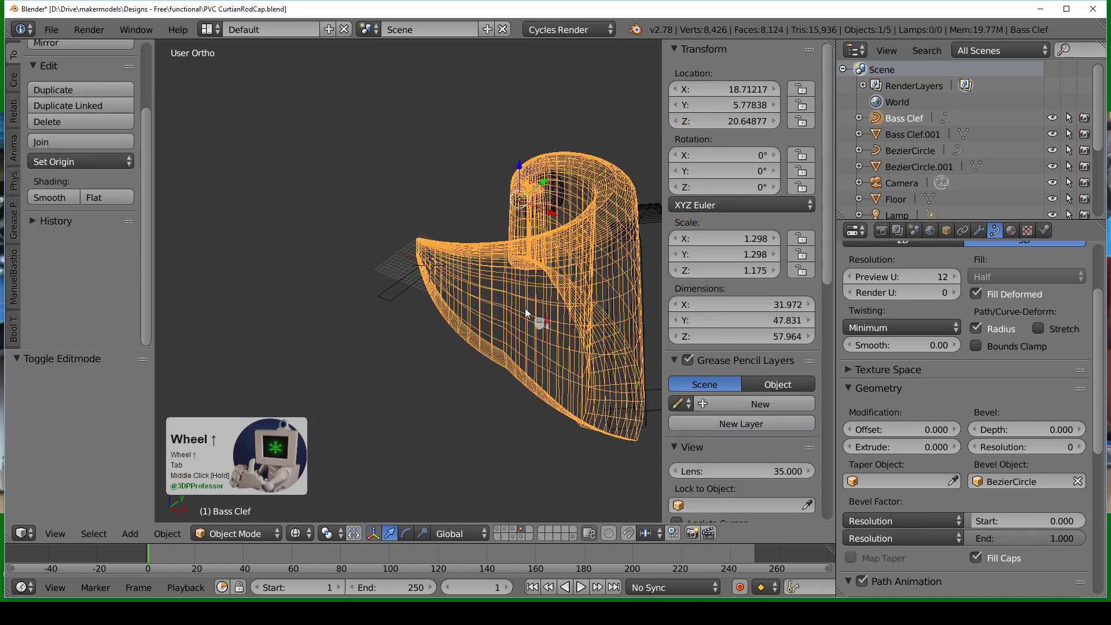
{"action": "middle_click_drag", "start_coordinate": [526, 308], "coordinate": [512, 303]}
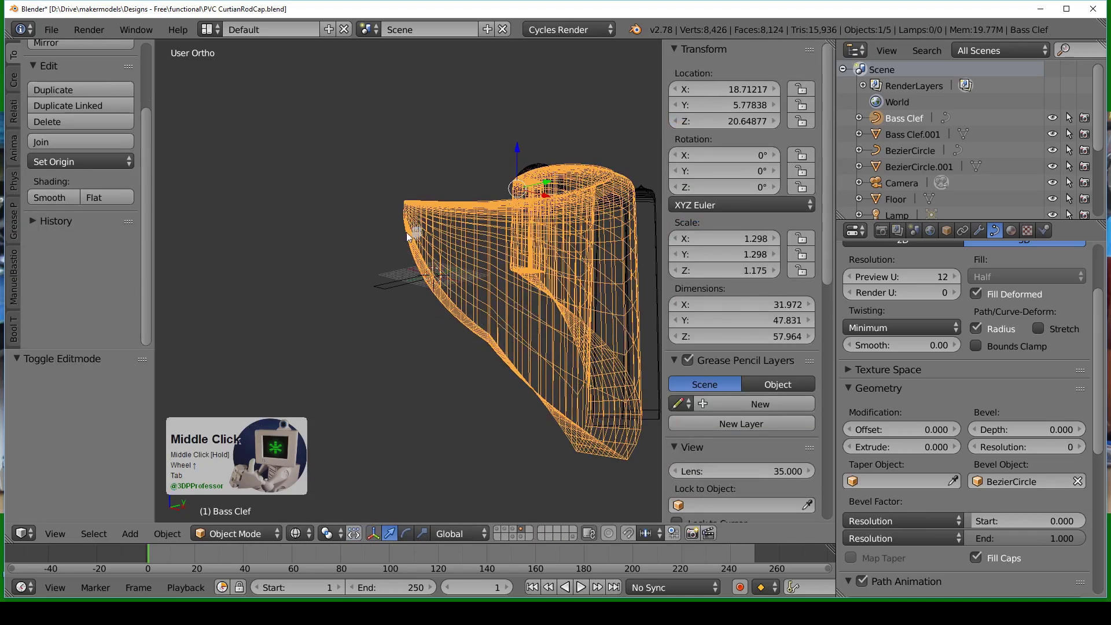
- Show the finished bass clef cap with its rod plug in solid shading and orbit it
{"action": "left_click", "coordinate": [520, 540]}
{"action": "key", "text": "z"}
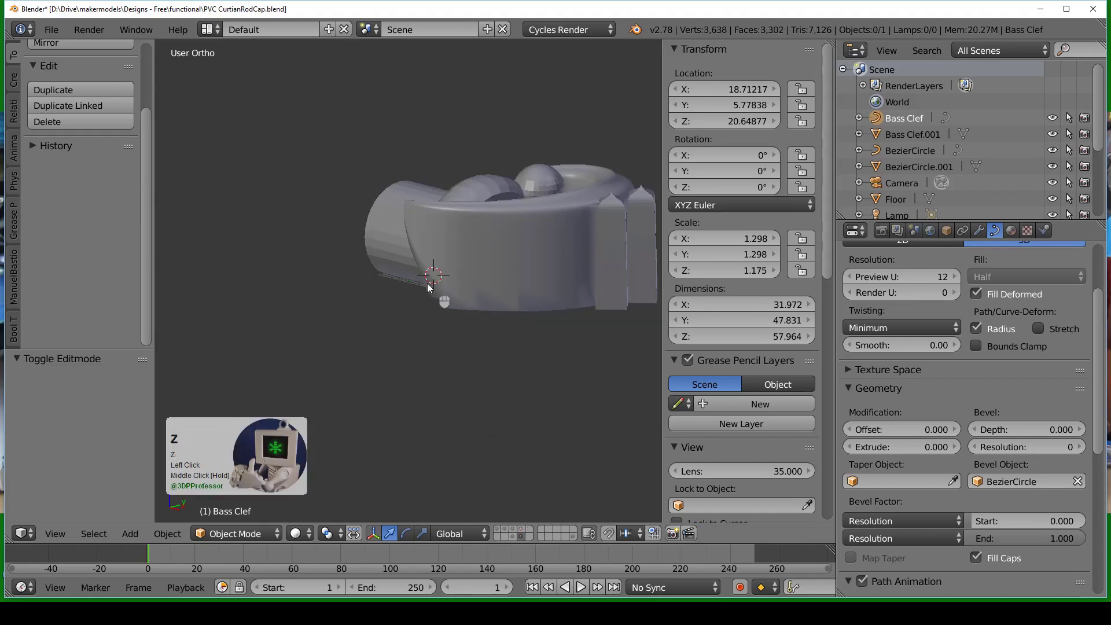
{"action": "middle_click_drag", "start_coordinate": [379, 237], "coordinate": [449, 239]}
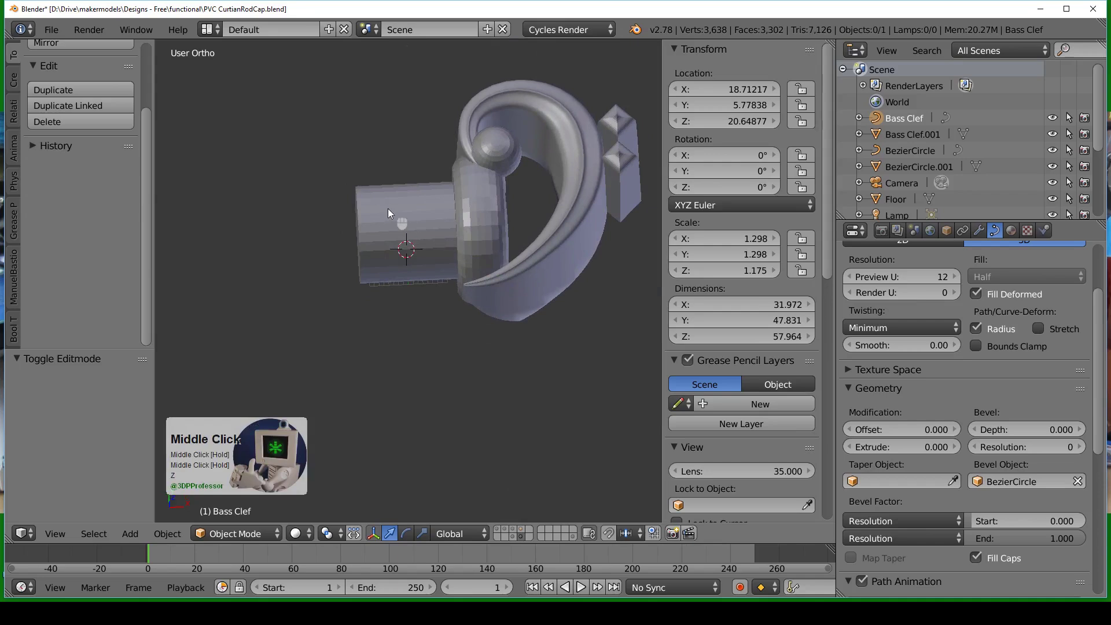
{"action": "middle_click_drag", "start_coordinate": [433, 169], "coordinate": [438, 194]}
{"action": "key", "text": "KP_7"}
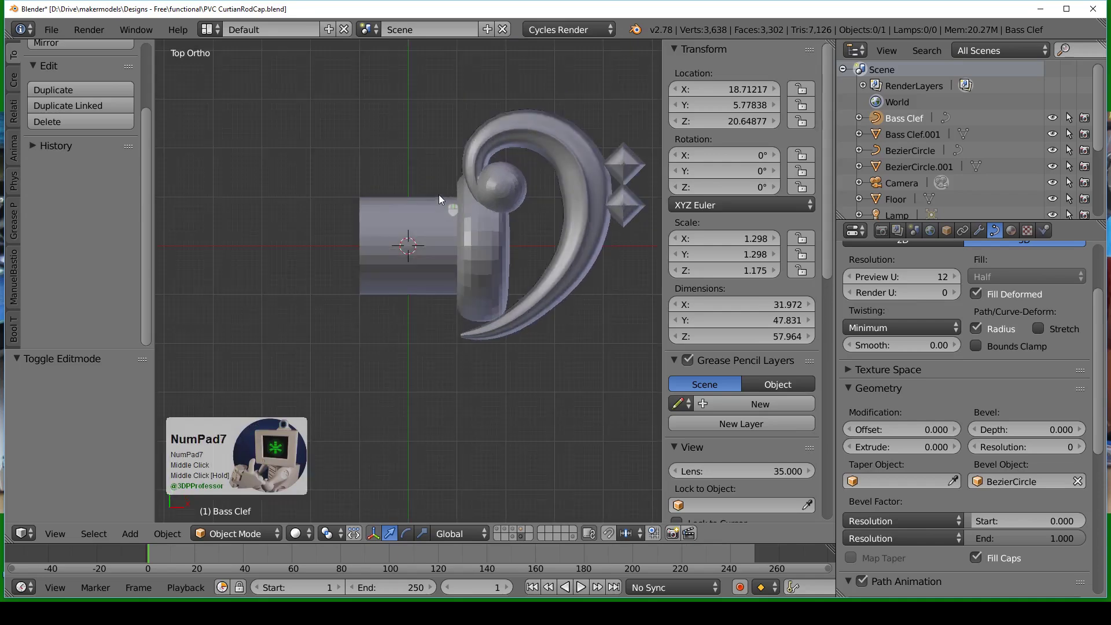
{"action": "scroll", "coordinate": [489, 226], "scroll_direction": "down", "scroll_amount": 3}
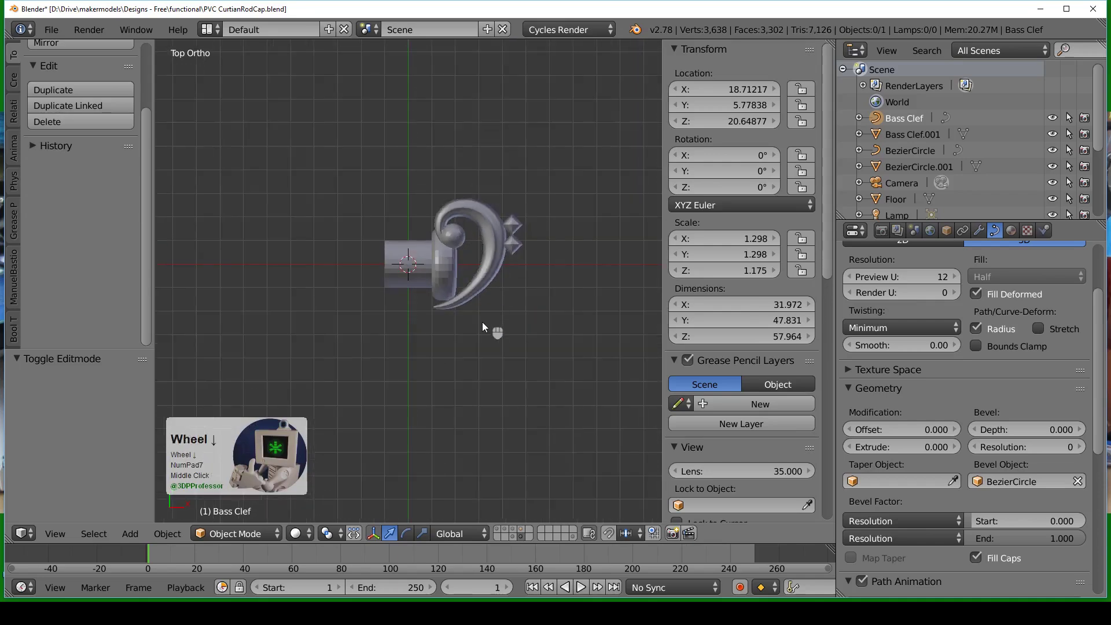
{"action": "middle_click_drag", "start_coordinate": [484, 327], "coordinate": [405, 277]}
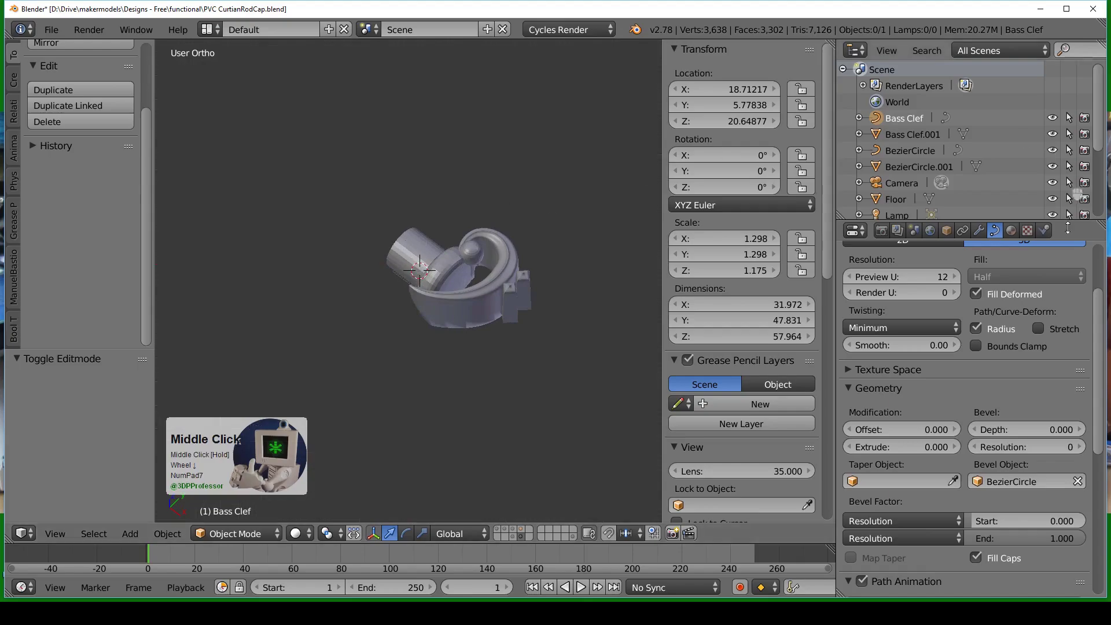